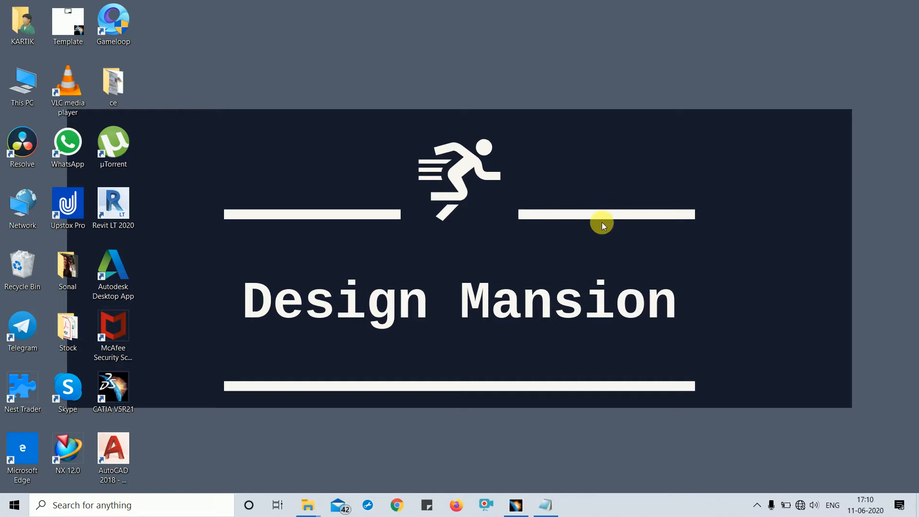
# Step: Review the Notepad list of the six Sketcher Visualization toolbar features
pyautogui.click(550, 500)
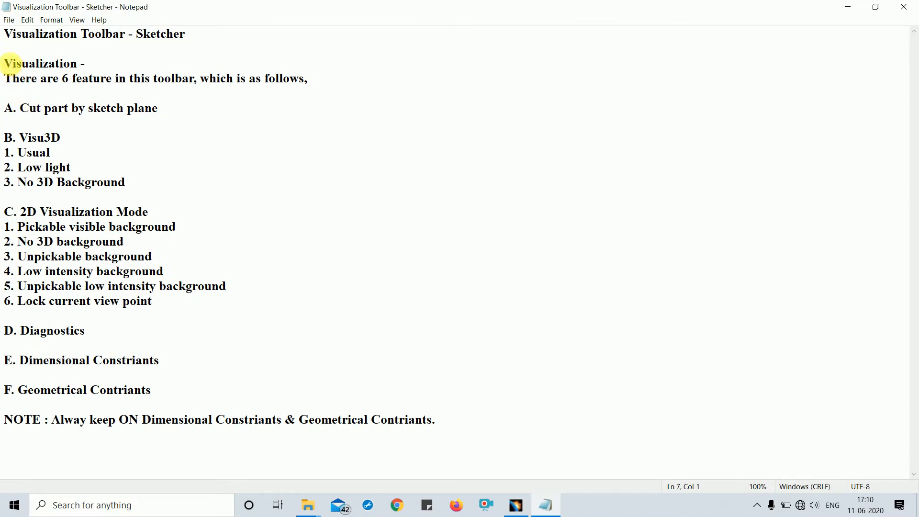
pyautogui.moveTo(5, 63); pyautogui.dragTo(63, 63)
pyautogui.click(113, 65)
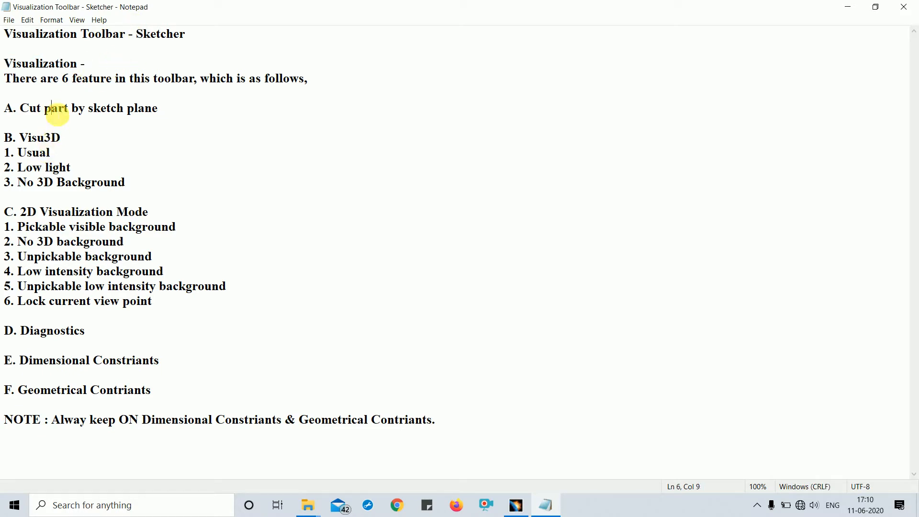
pyautogui.moveTo(65, 79); pyautogui.dragTo(110, 85)
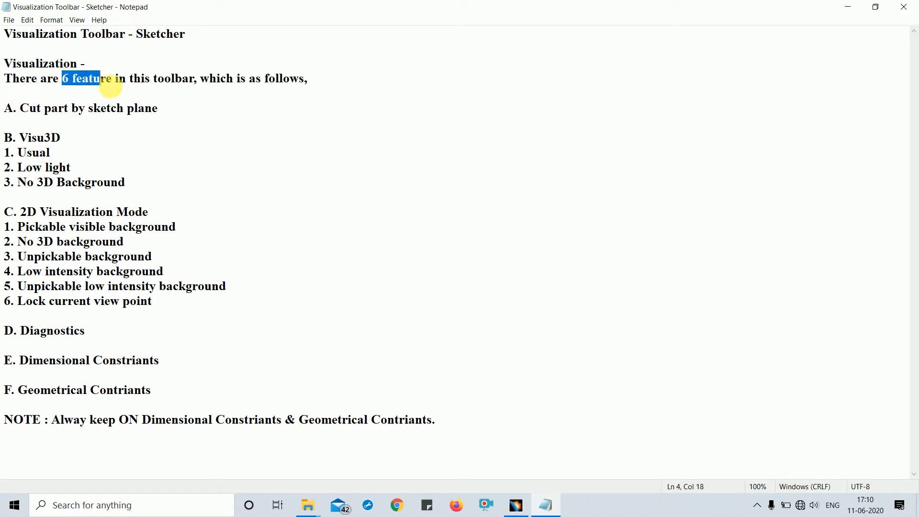
pyautogui.click(116, 109)
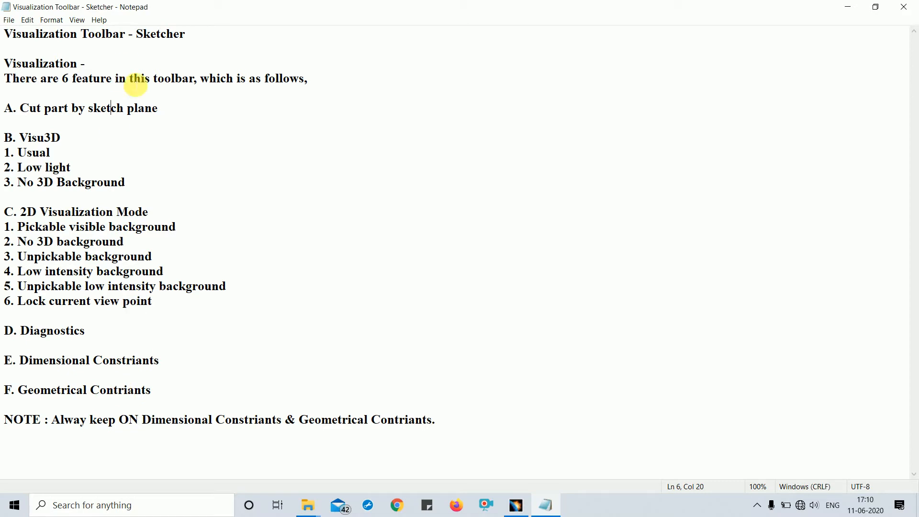
pyautogui.click(847, 7)
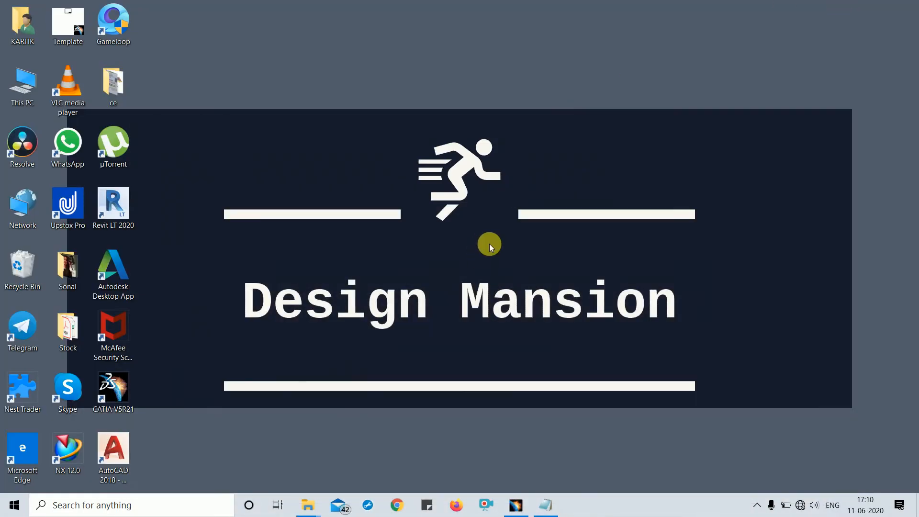
# Step: Switch to CATIA V5 and start a positioned sketch on the yz plane
pyautogui.click(516, 507)
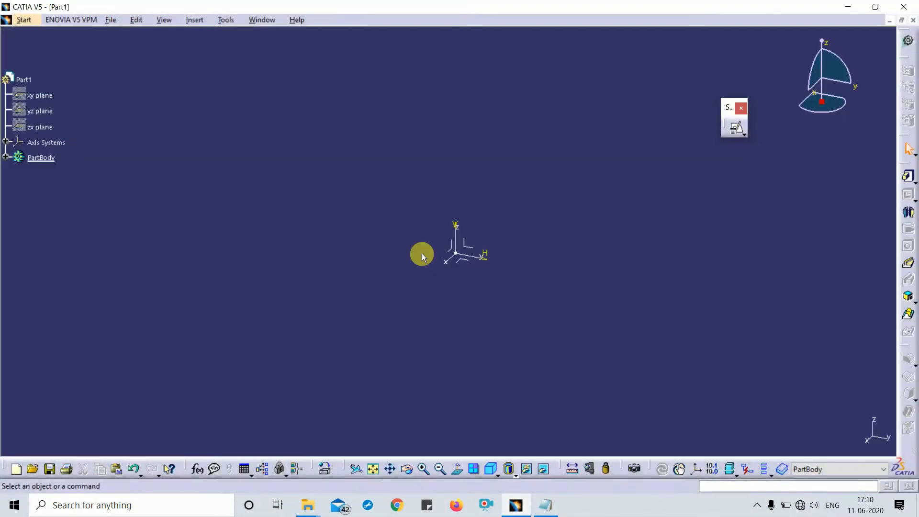
pyautogui.click(739, 129)
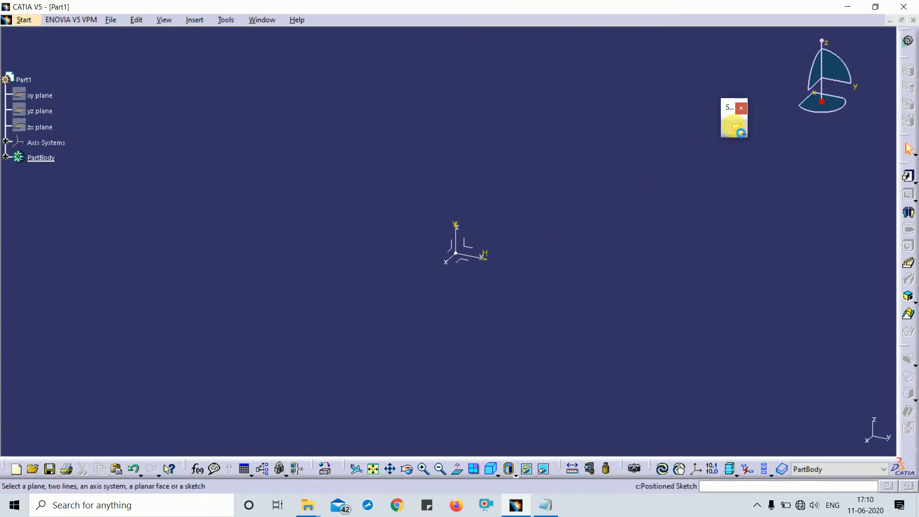
pyautogui.click(474, 246)
pyautogui.click(818, 435)
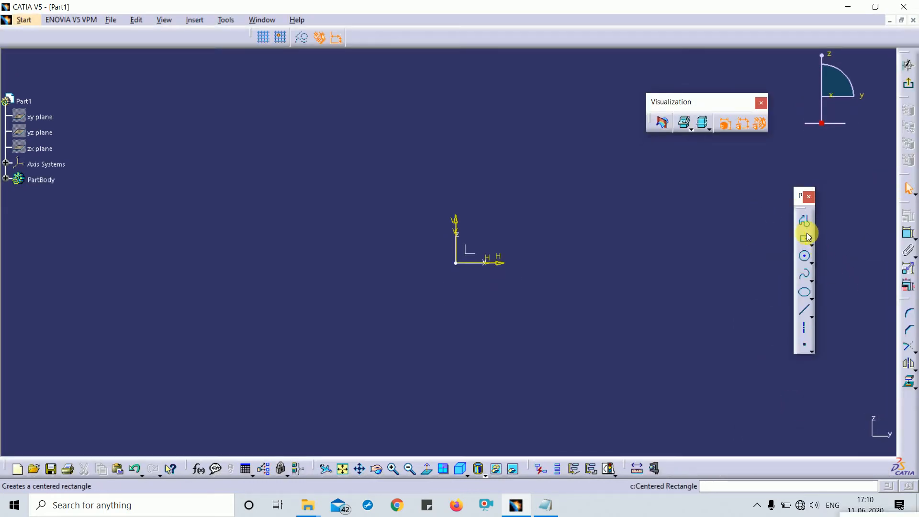
# Step: Draw a centered rectangle on the sketch origin, about 83 mm wide and 61 mm high
pyautogui.click(812, 244)
pyautogui.click(900, 248)
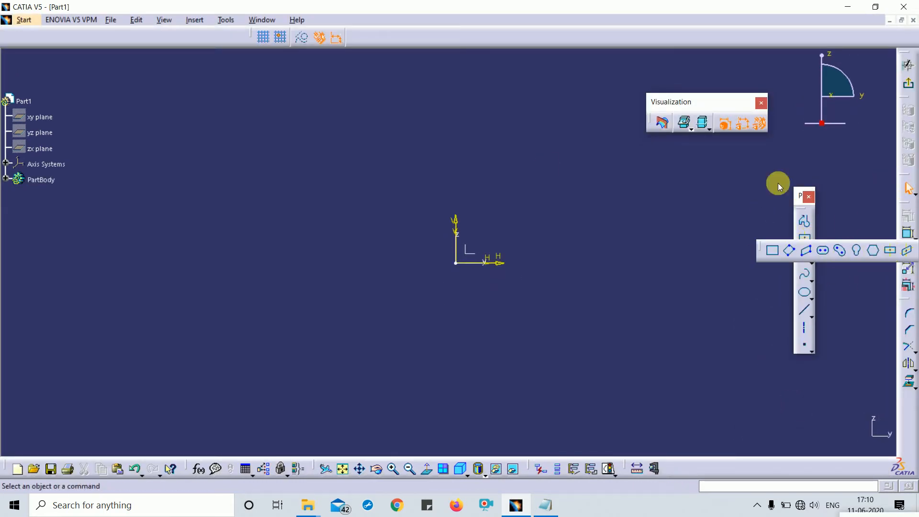
pyautogui.click(455, 263)
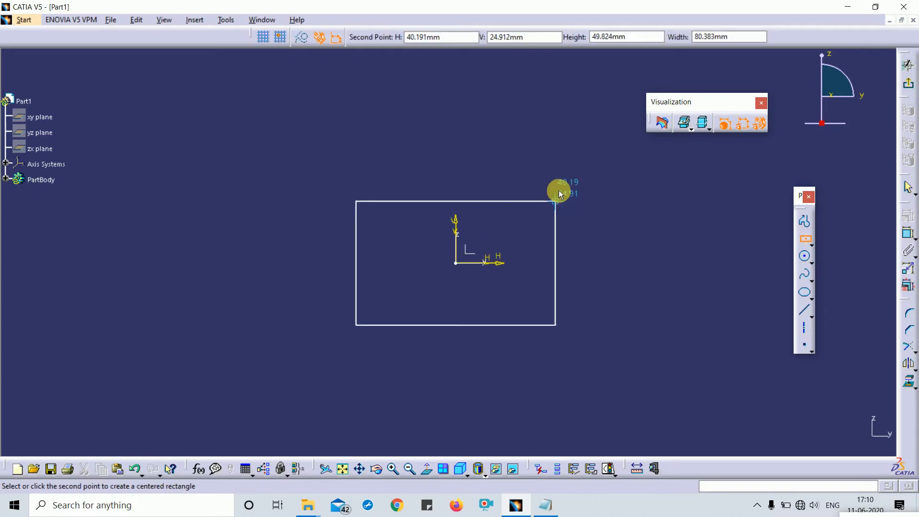
pyautogui.click(559, 186)
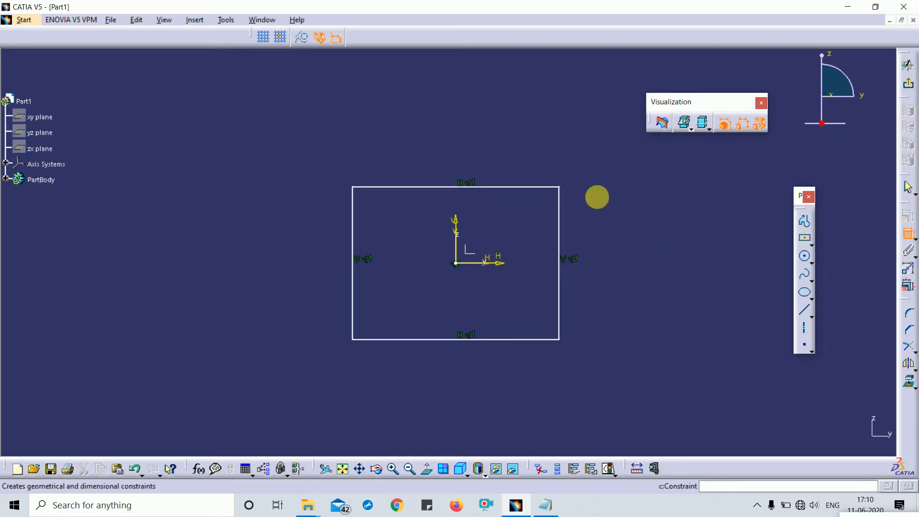
# Step: Dimension the rectangle's width and height, set both to 100 mm, and exit the sketch
pyautogui.click(501, 188)
pyautogui.click(459, 101)
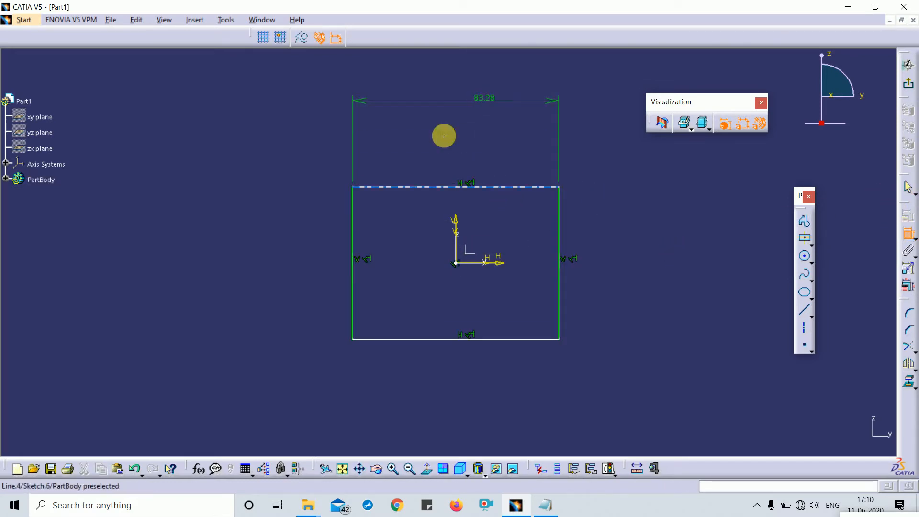
pyautogui.click(350, 217)
pyautogui.doubleClick(289, 200)
pyautogui.write('100')
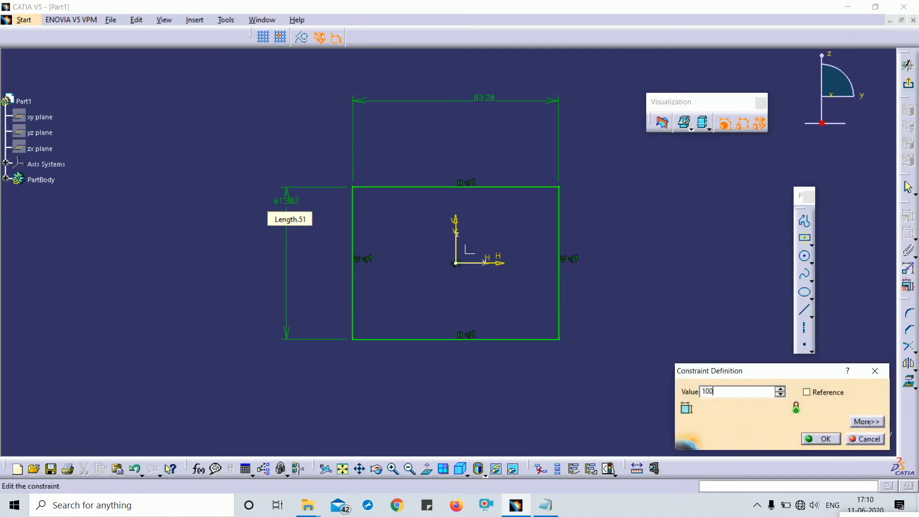
pyautogui.press('Return')
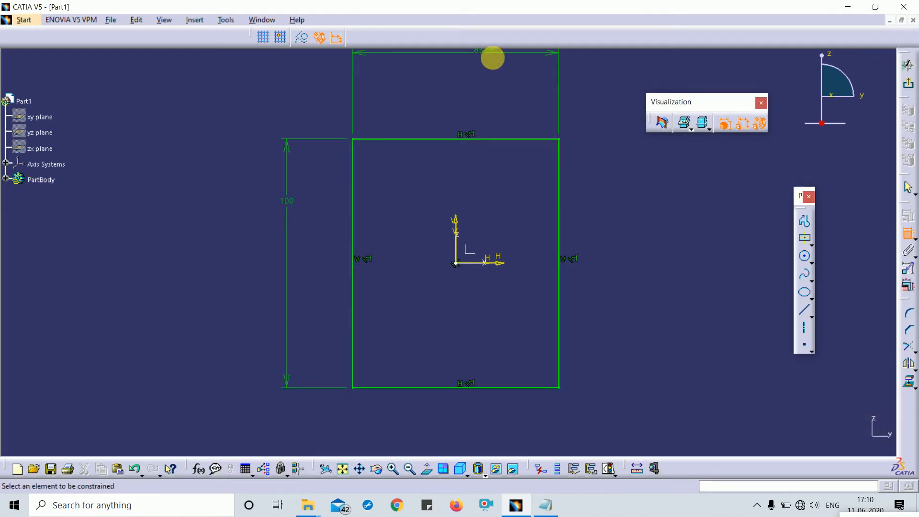
pyautogui.doubleClick(491, 52)
pyautogui.write('100')
pyautogui.press('Return')
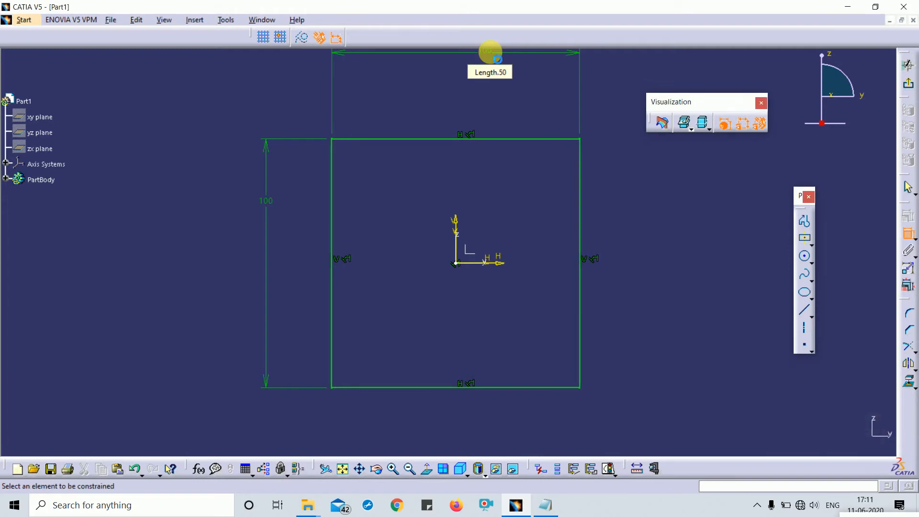
pyautogui.scroll(1, 652, 186)
pyautogui.moveTo(652, 187); pyautogui.dragTo(655, 204, button='middle')
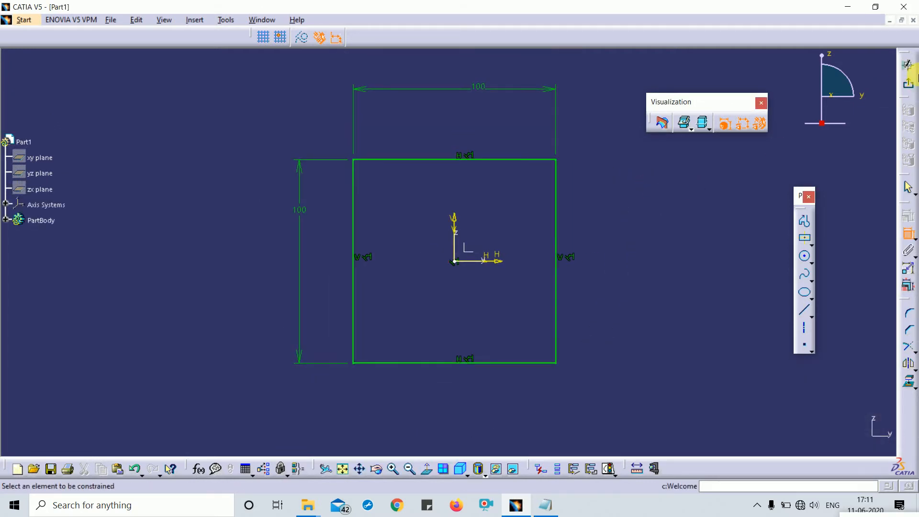
pyautogui.click(912, 90)
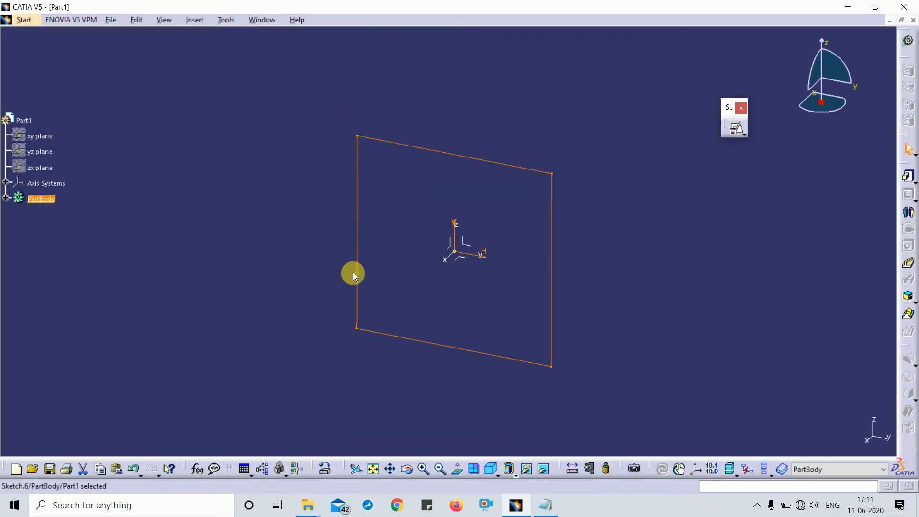
# Step: Pad the square sketch with a length of 50 mm and mirrored extent
pyautogui.click(605, 245)
pyautogui.click(909, 176)
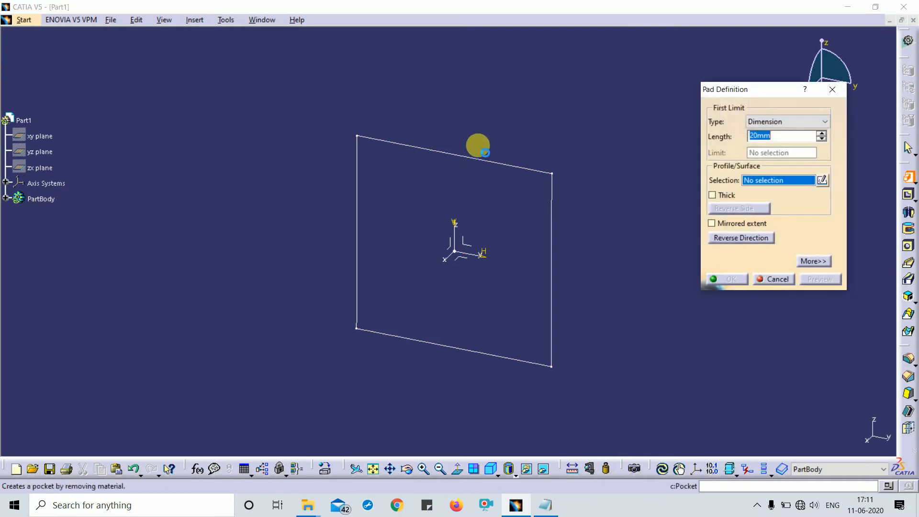
pyautogui.click(485, 164)
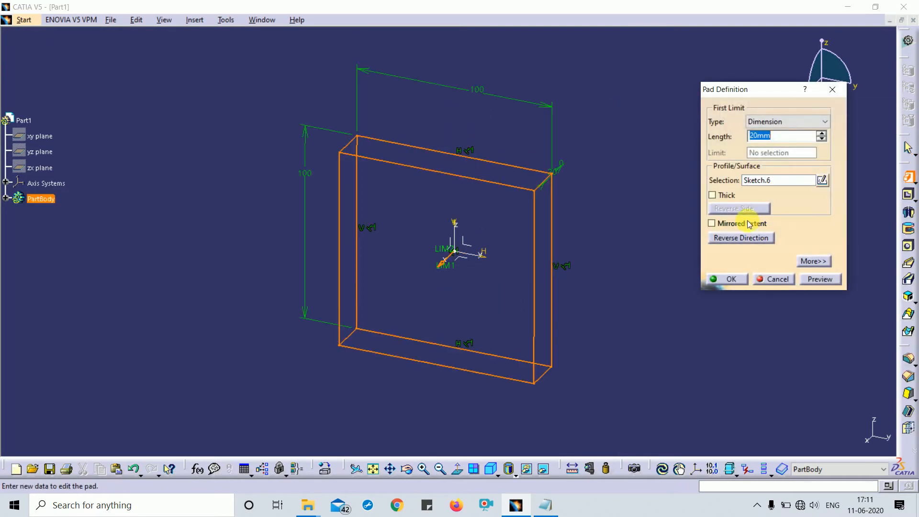
pyautogui.click(727, 224)
pyautogui.click(782, 138)
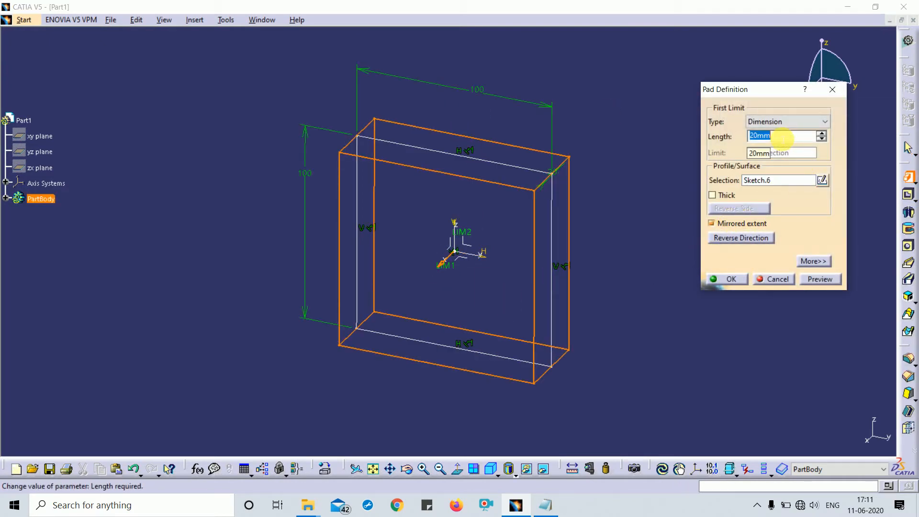
pyautogui.write('50')
pyautogui.press('Return')
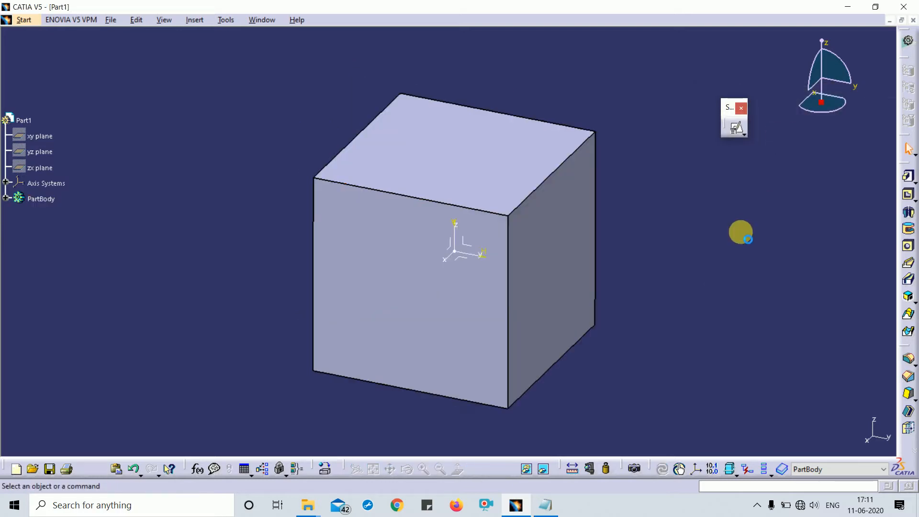
pyautogui.click(745, 134)
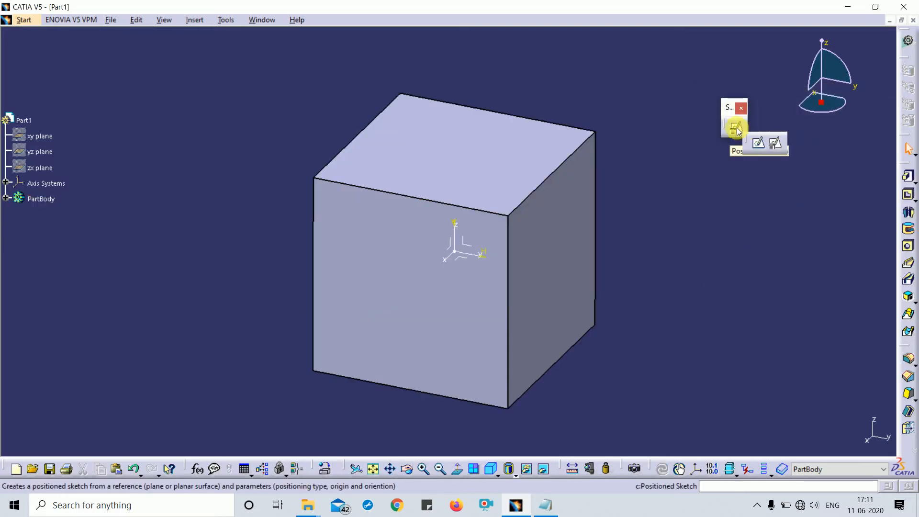
pyautogui.click(737, 132)
pyautogui.click(468, 243)
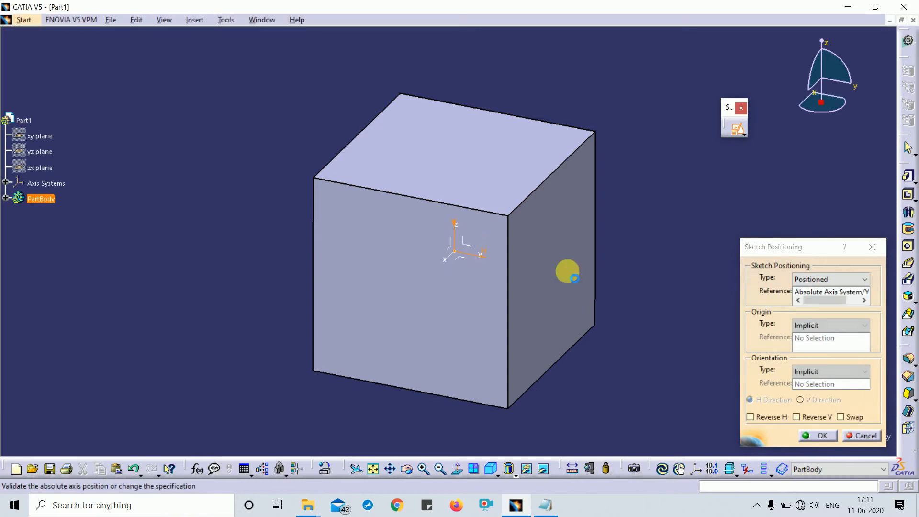
pyautogui.click(819, 435)
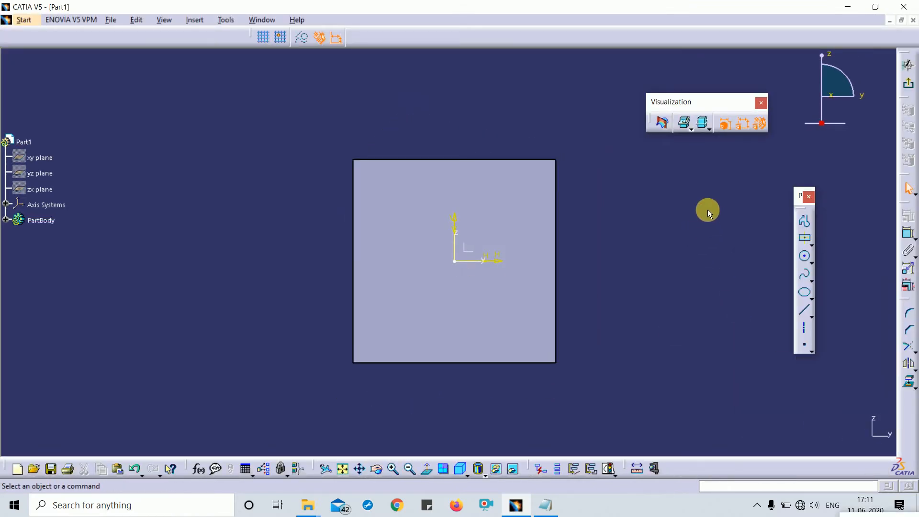
pyautogui.moveTo(543, 99)
pyautogui.mouseDown(button='middle')
pyautogui.moveTo(456, 215)
pyautogui.moveTo(473, 188)
pyautogui.moveTo(469, 196)
pyautogui.mouseUp(button='middle')
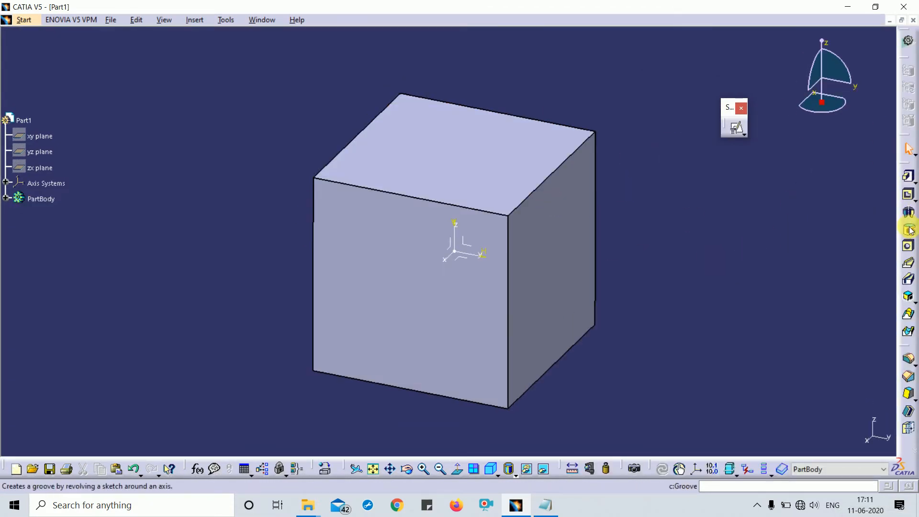
# Step: Start a hole on the cube's top face and open its positioning sketch
pyautogui.click(449, 142)
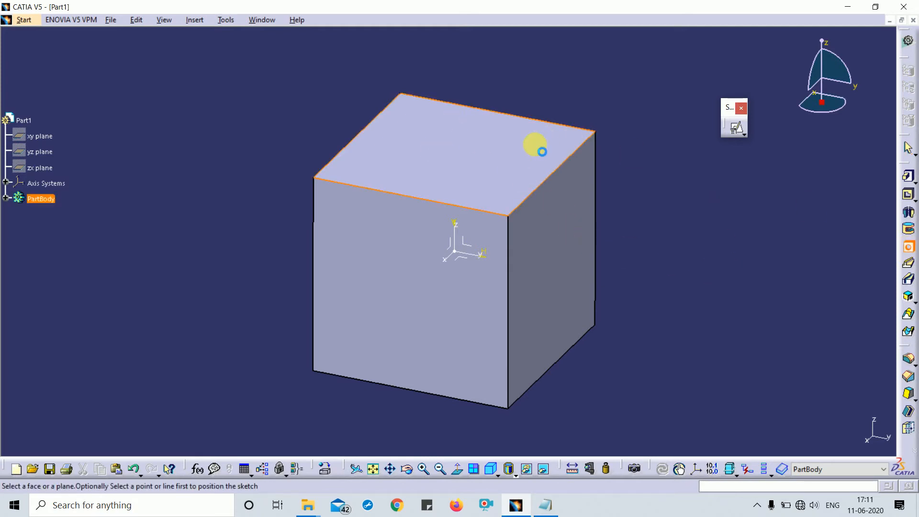
pyautogui.click(540, 145)
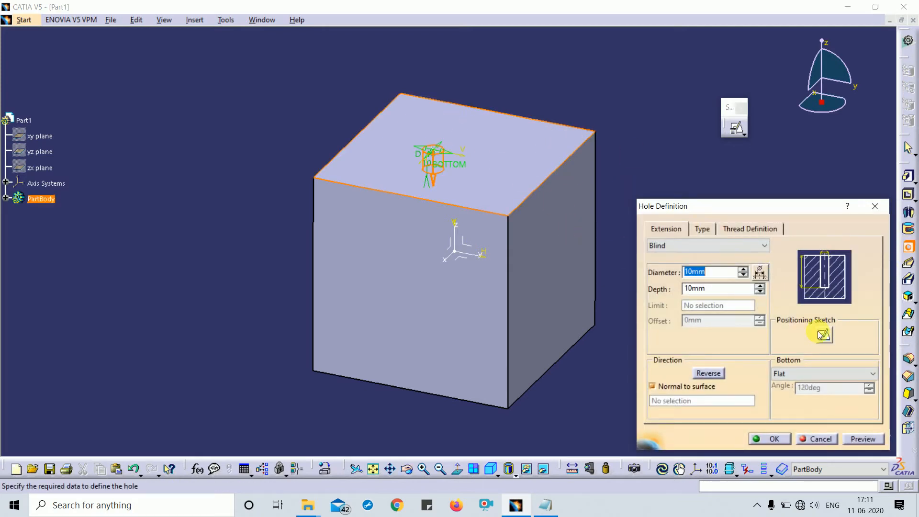
pyautogui.click(822, 335)
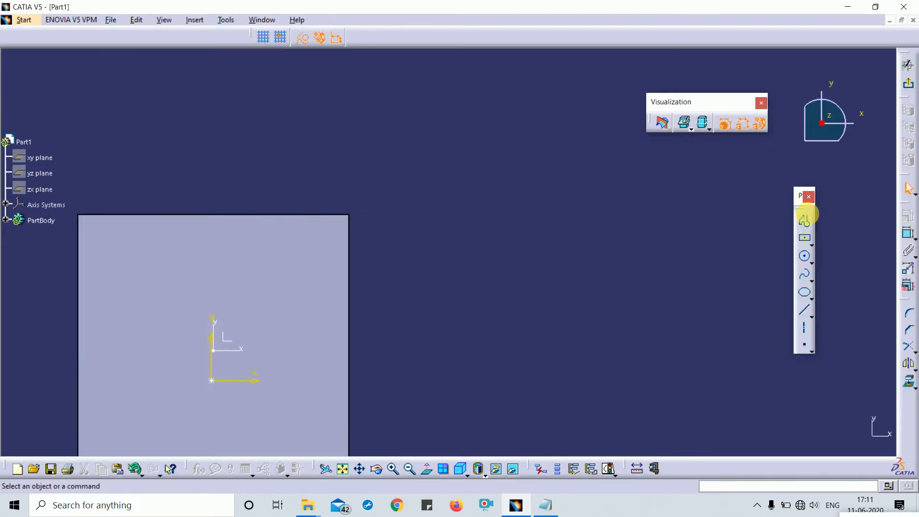
# Step: Constrain the hole's centre point coincident with the x and y axes at the face's middle, and exit the positioning sketch
pyautogui.click(912, 235)
pyautogui.click(891, 247)
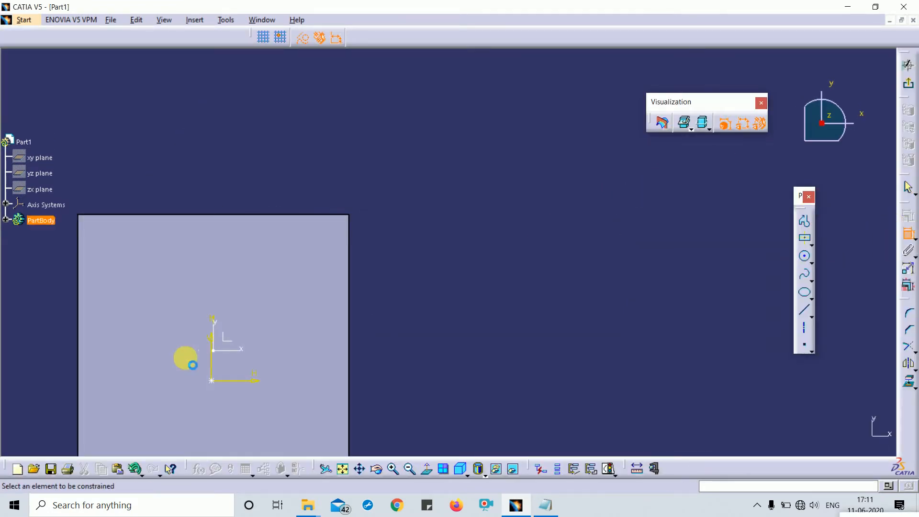
pyautogui.click(214, 383)
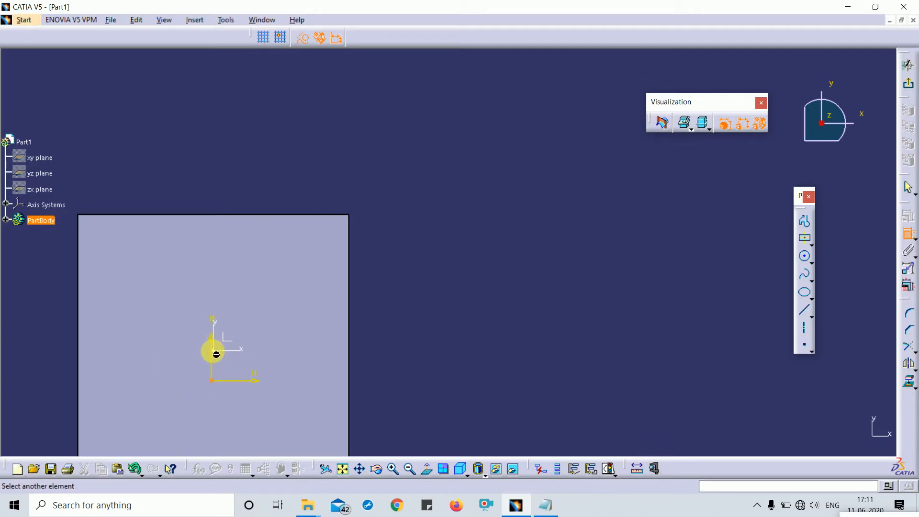
pyautogui.click(216, 351)
pyautogui.rightClick(339, 279)
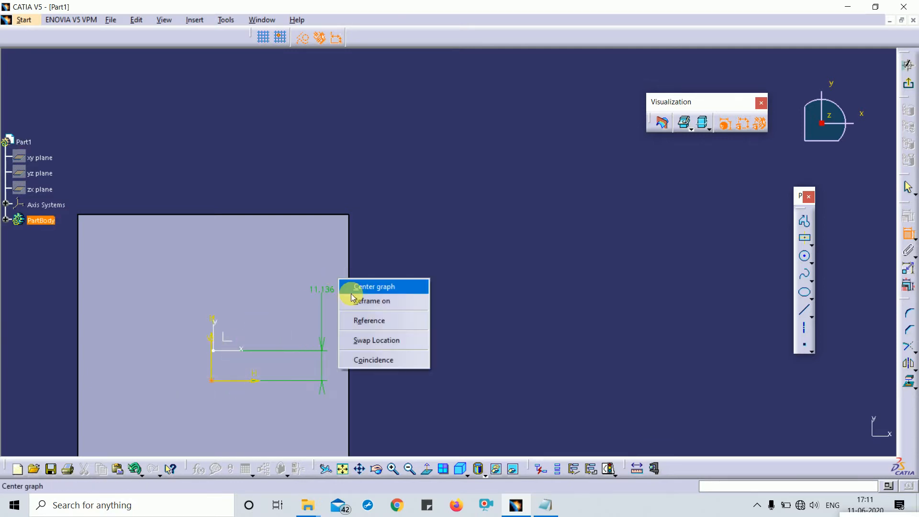
pyautogui.click(383, 360)
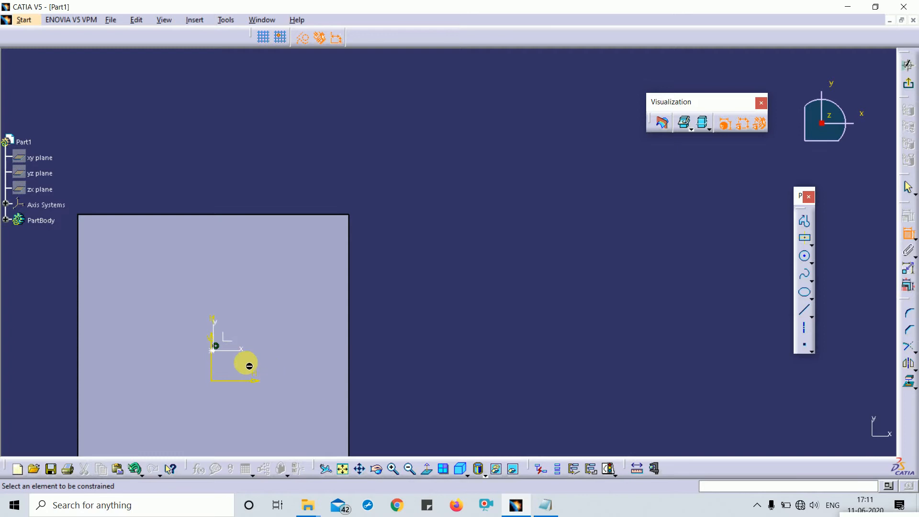
pyautogui.click(217, 349)
pyautogui.click(214, 327)
pyautogui.rightClick(351, 276)
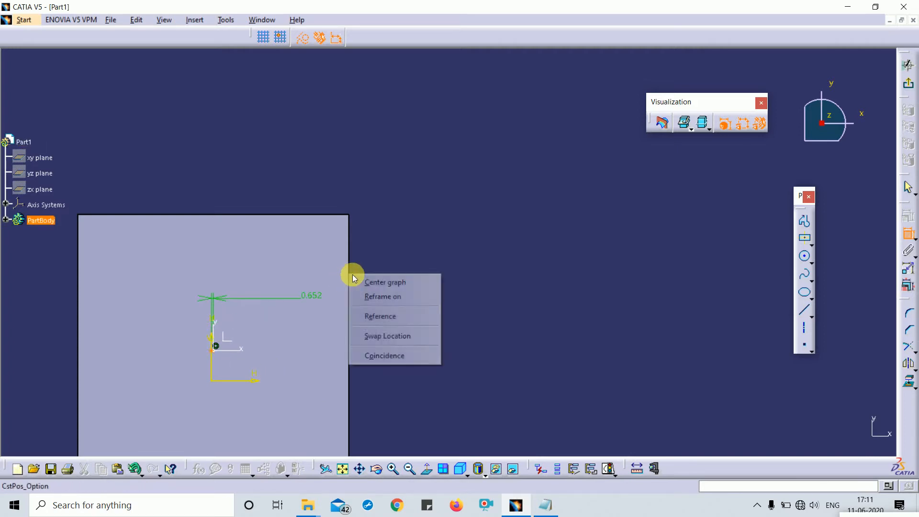
pyautogui.click(405, 356)
pyautogui.click(908, 83)
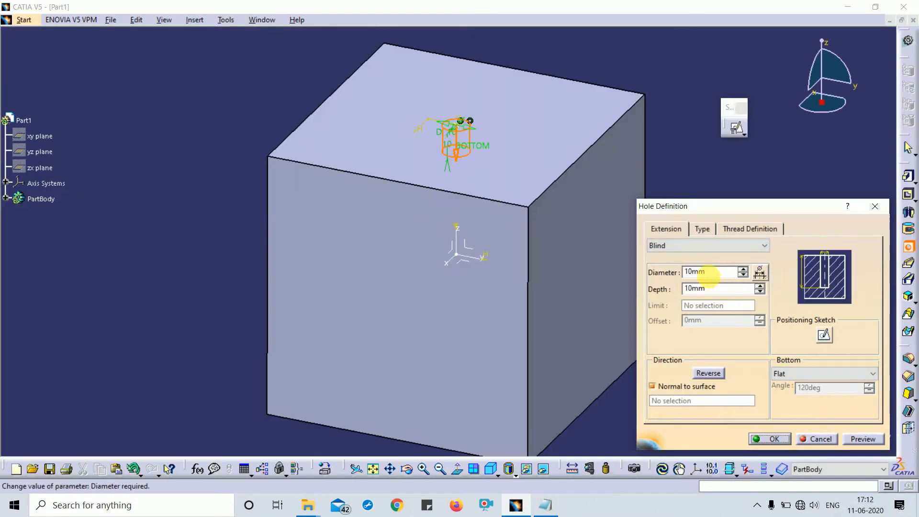
# Step: Set the hole's extension to Up To Next, enlarge its diameter, and create the hole through the cube
pyautogui.click(700, 246)
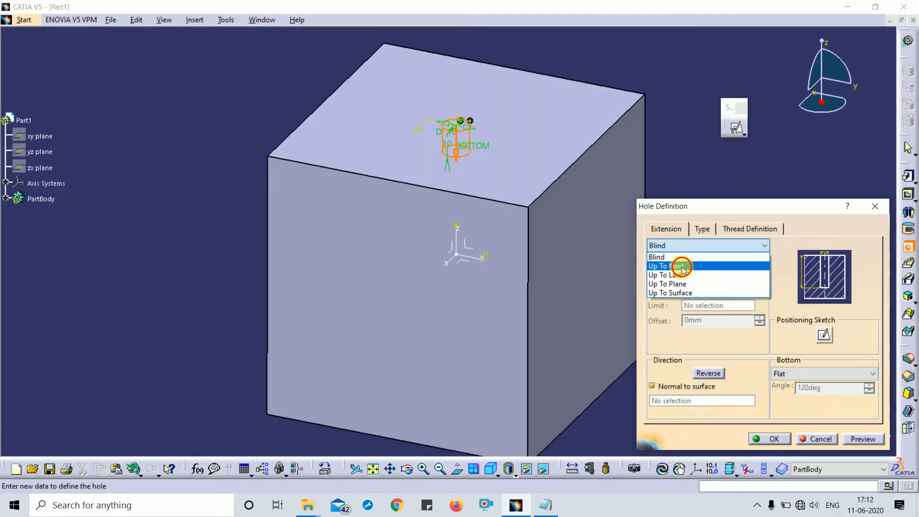
pyautogui.click(682, 265)
pyautogui.doubleClick(723, 278)
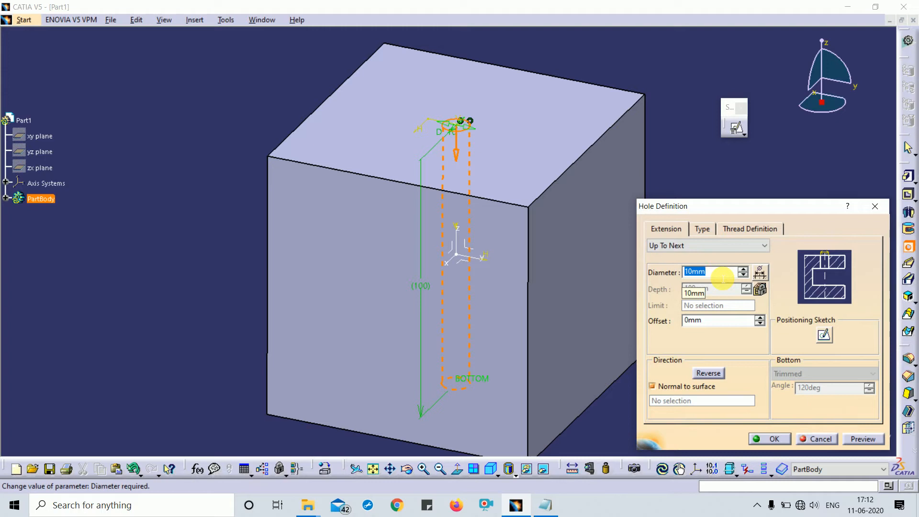
pyautogui.press('Return')
pyautogui.click(719, 275)
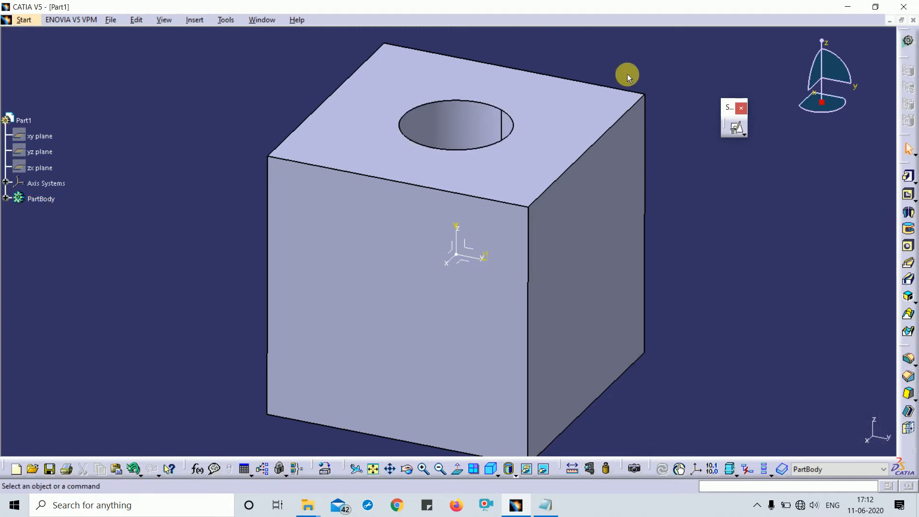
# Step: Create a positioned sketch on the axis system's yz plane through the cube's centre and fit the part in view
pyautogui.moveTo(628, 76); pyautogui.dragTo(636, 119, button='middle')
pyautogui.moveTo(533, 87)
pyautogui.mouseDown(button='middle')
pyautogui.moveTo(456, 301)
pyautogui.moveTo(610, 31)
pyautogui.moveTo(502, 226)
pyautogui.moveTo(670, 144)
pyautogui.mouseUp(button='middle')
pyautogui.click(739, 128)
pyautogui.moveTo(424, 133); pyautogui.dragTo(384, 195, button='middle')
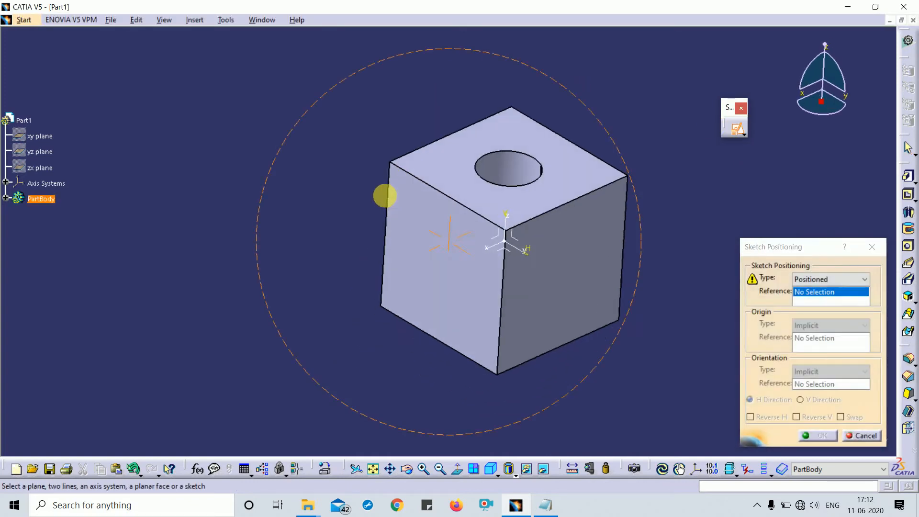
pyautogui.click(522, 244)
pyautogui.moveTo(540, 195); pyautogui.dragTo(659, 286, button='middle')
pyautogui.click(804, 433)
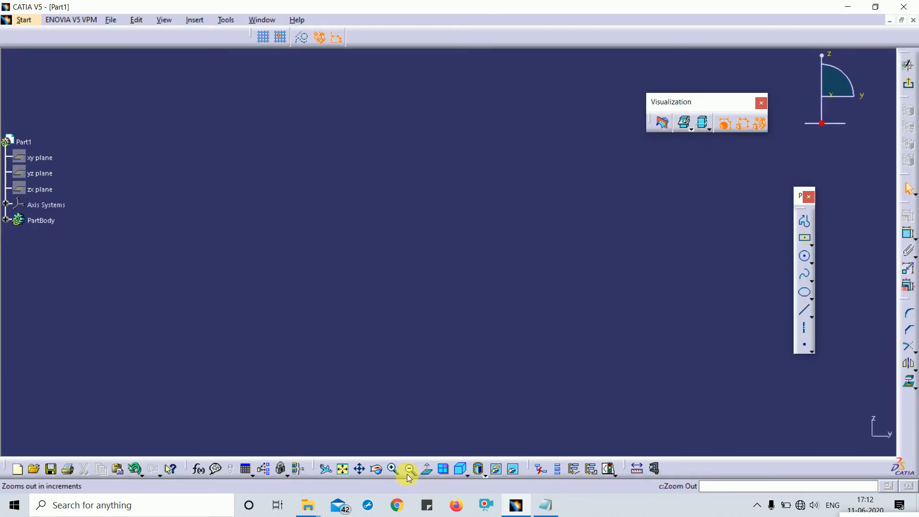
pyautogui.click(350, 474)
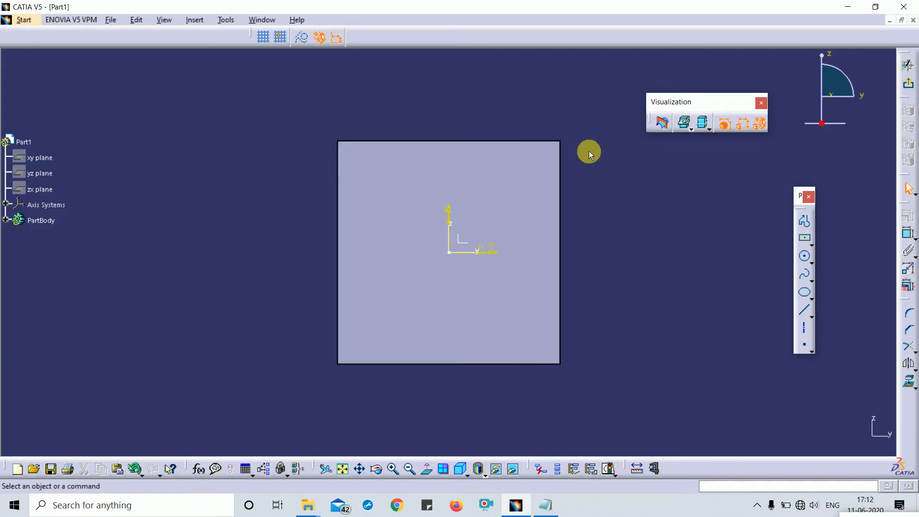
# Step: Cut the part by the sketch plane and examine the section through the hole from an angle and face-on
pyautogui.moveTo(573, 134); pyautogui.dragTo(492, 255, button='middle')
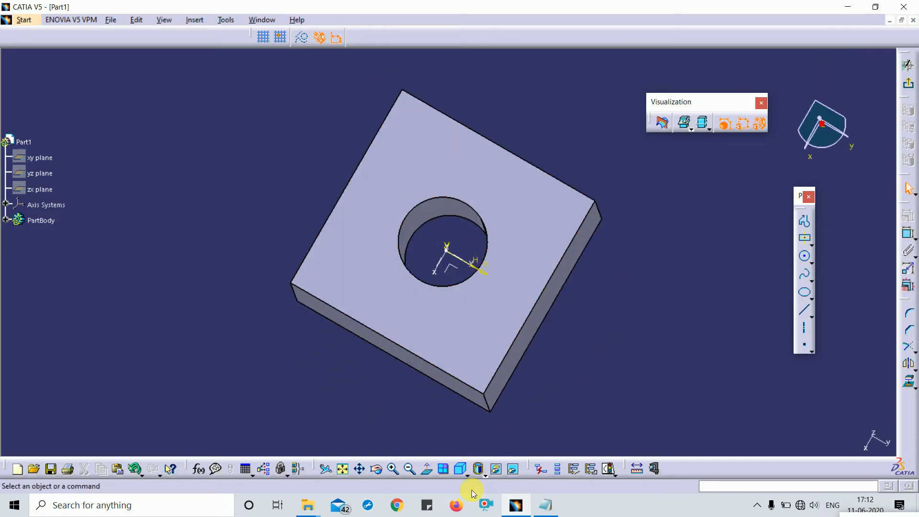
pyautogui.click(429, 469)
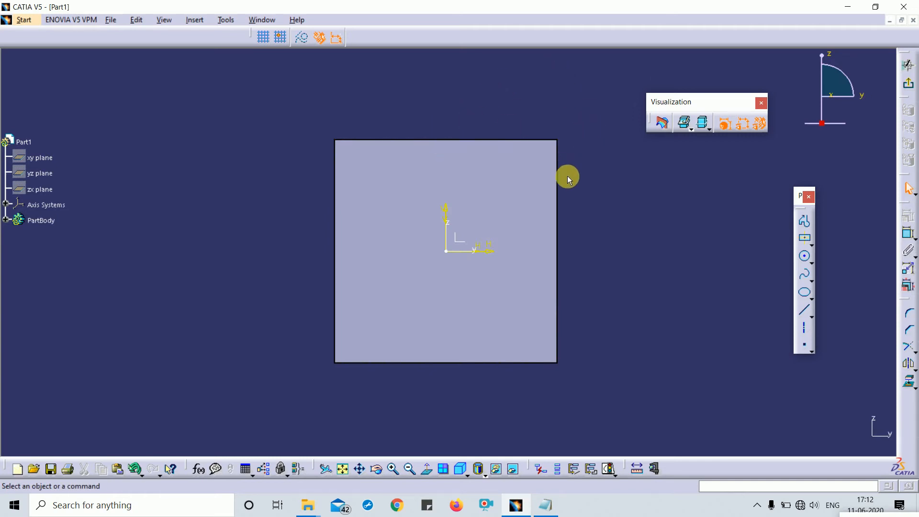
pyautogui.click(664, 124)
pyautogui.moveTo(468, 86); pyautogui.dragTo(430, 178, button='middle')
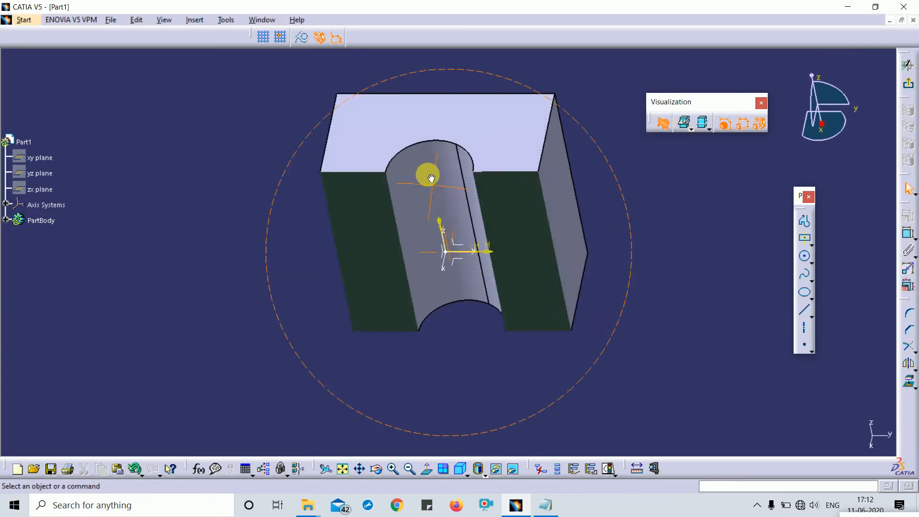
pyautogui.click(428, 470)
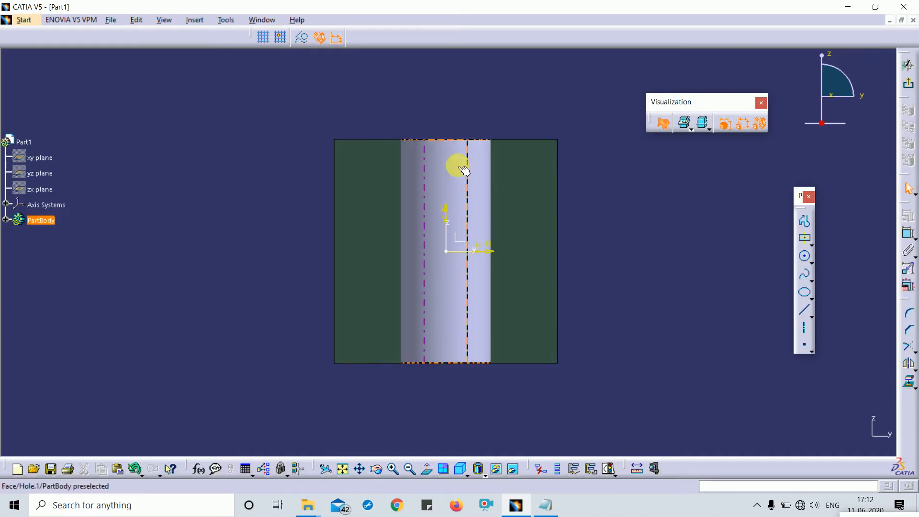
pyautogui.moveTo(560, 123); pyautogui.dragTo(503, 211, button='middle')
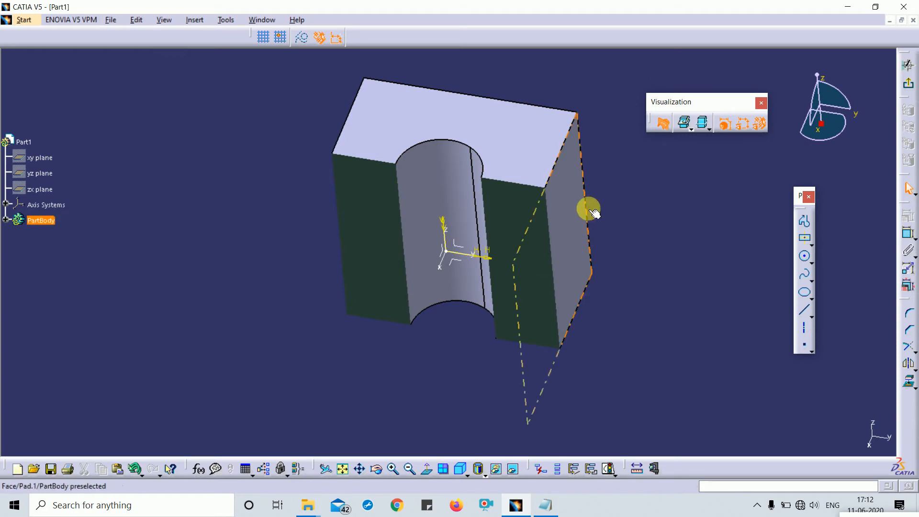
# Step: Turn off the sketch-plane cut, restore the normal view, and detach the Visu3D tools as a floating toolbar
pyautogui.click(663, 124)
pyautogui.click(443, 469)
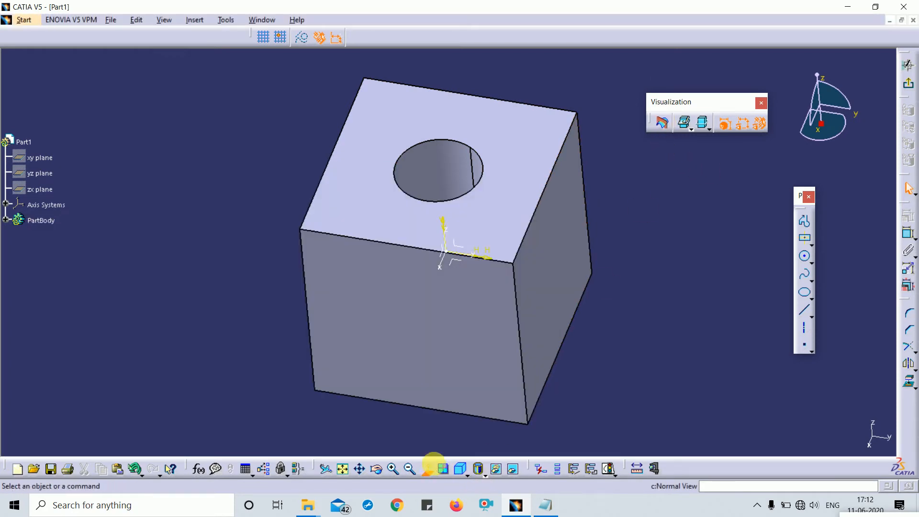
pyautogui.click(692, 131)
pyautogui.moveTo(693, 135); pyautogui.dragTo(679, 193)
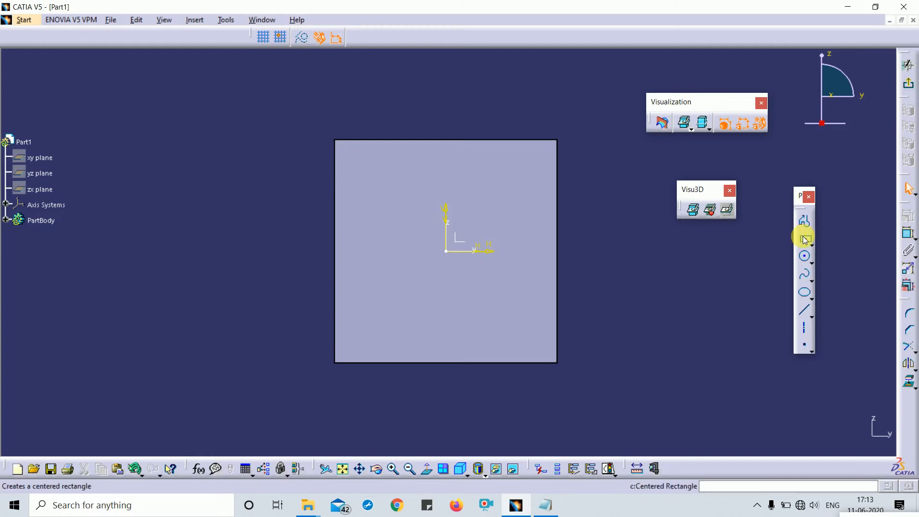
# Step: Sketch a circle centred on the origin and set its diameter to 50 mm
pyautogui.click(804, 256)
pyautogui.click(446, 251)
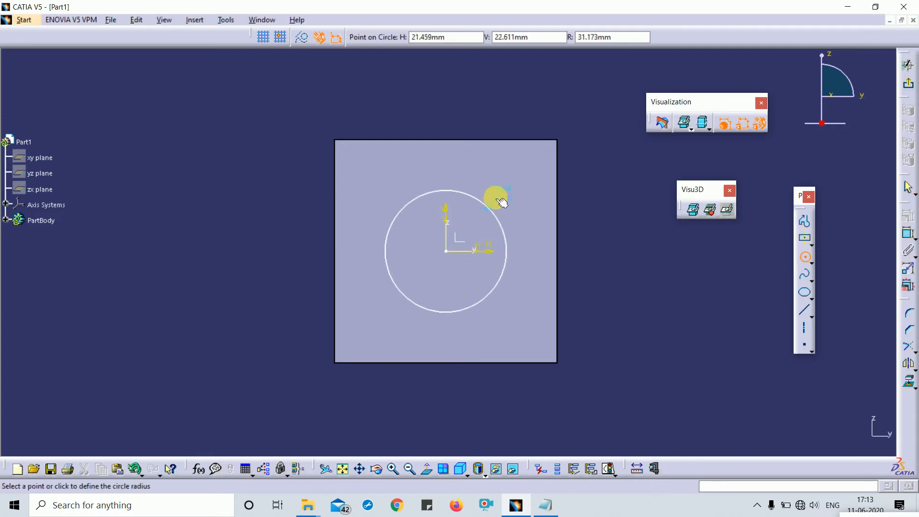
pyautogui.click(519, 217)
pyautogui.click(908, 234)
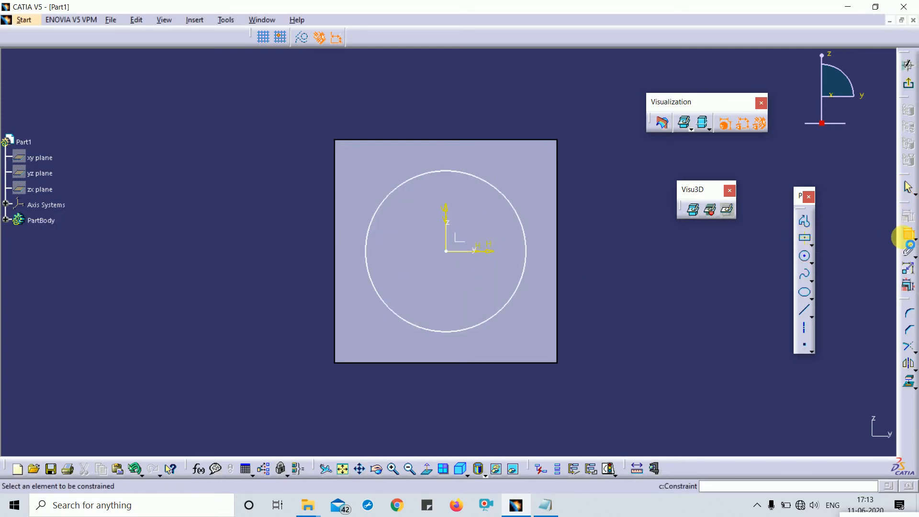
pyautogui.click(520, 215)
pyautogui.click(261, 161)
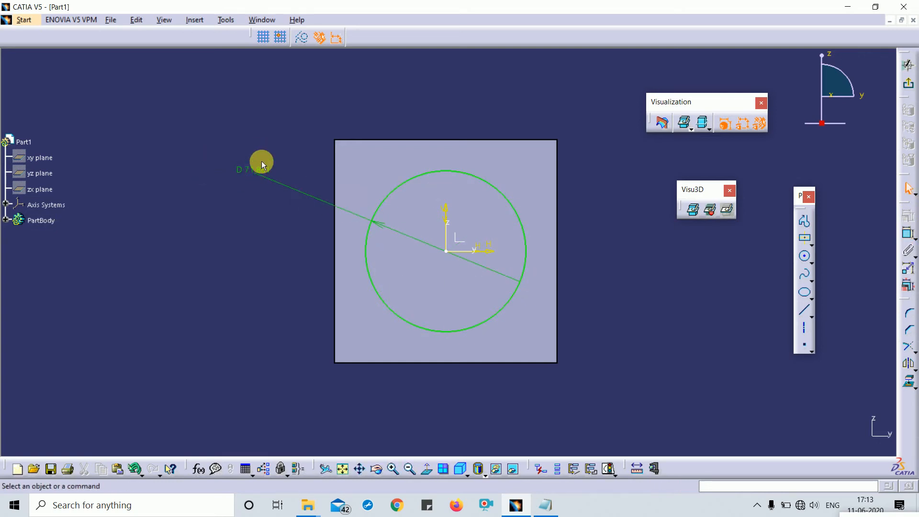
pyautogui.doubleClick(261, 170)
pyautogui.press('Return')
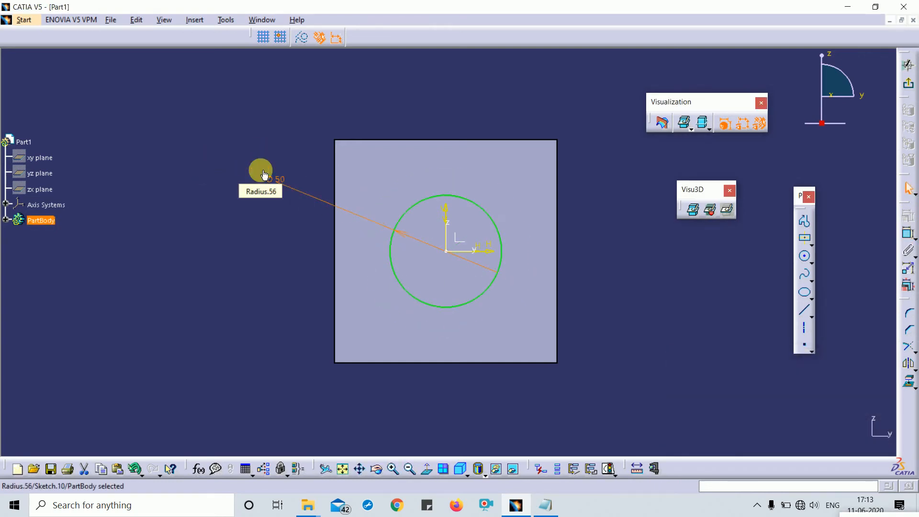
pyautogui.click(644, 270)
pyautogui.moveTo(641, 267)
pyautogui.mouseDown(button='middle')
pyautogui.moveTo(665, 265)
pyautogui.moveTo(687, 300)
pyautogui.mouseUp(button='middle')
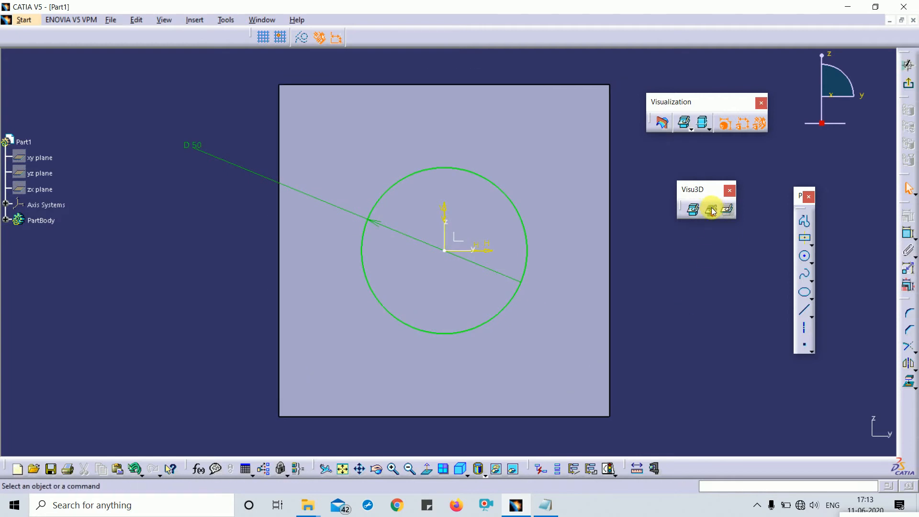
# Step: Compare the Usual and Low light displays of the 3D background and examine the dimmed cube from an angle
pyautogui.click(694, 210)
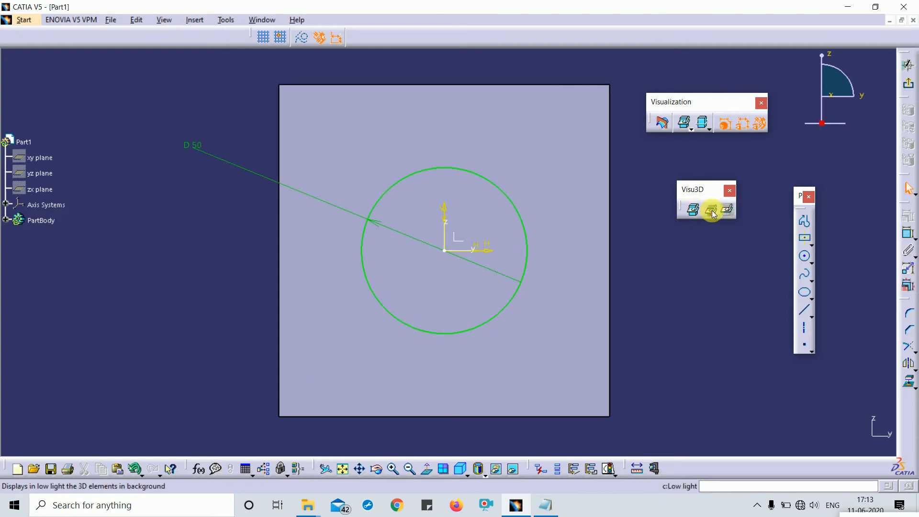
pyautogui.click(711, 211)
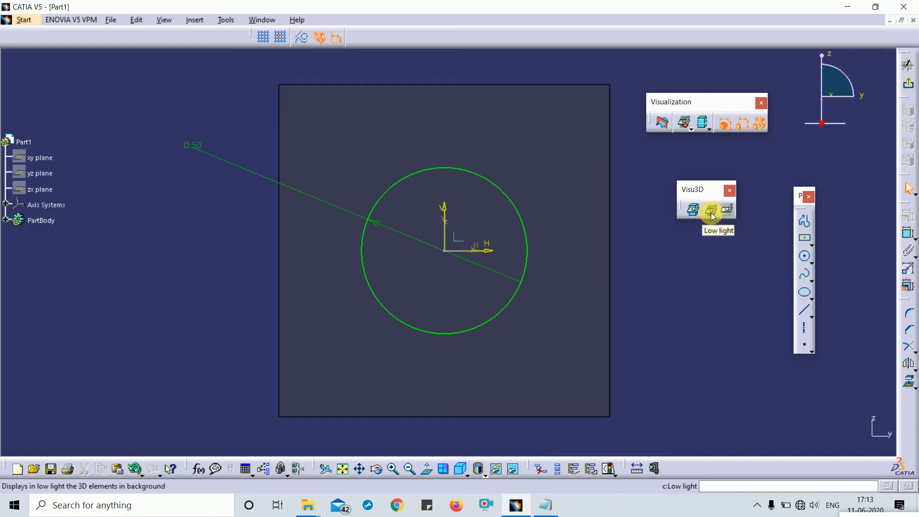
pyautogui.click(695, 210)
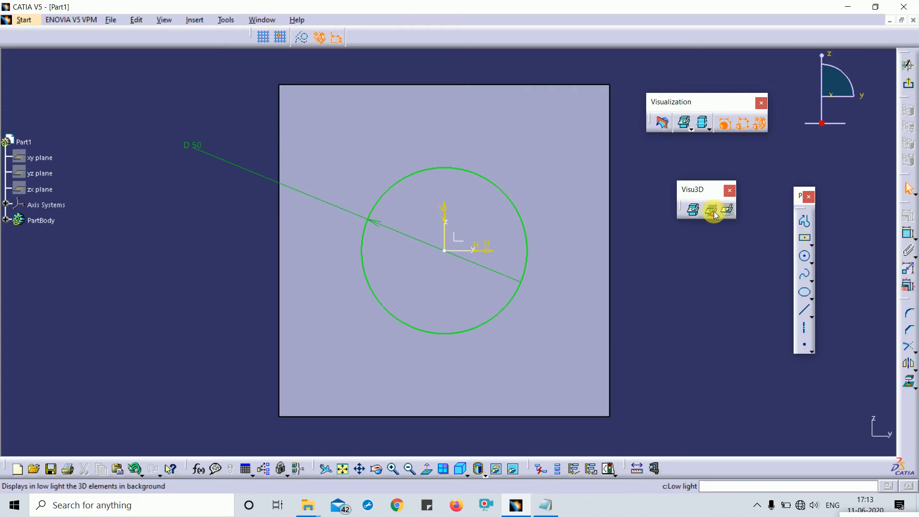
pyautogui.click(713, 214)
pyautogui.moveTo(592, 154)
pyautogui.mouseDown(button='middle')
pyautogui.moveTo(412, 251)
pyautogui.moveTo(535, 199)
pyautogui.moveTo(532, 206)
pyautogui.mouseUp(button='middle')
pyautogui.click(425, 468)
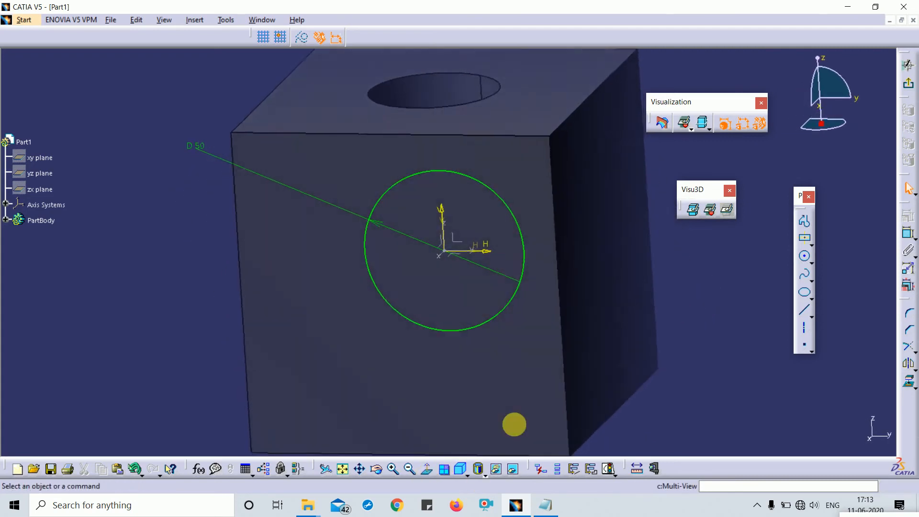
# Step: Apply the No 3D Background display and examine the sketch circle from an angle and face-on
pyautogui.click(725, 210)
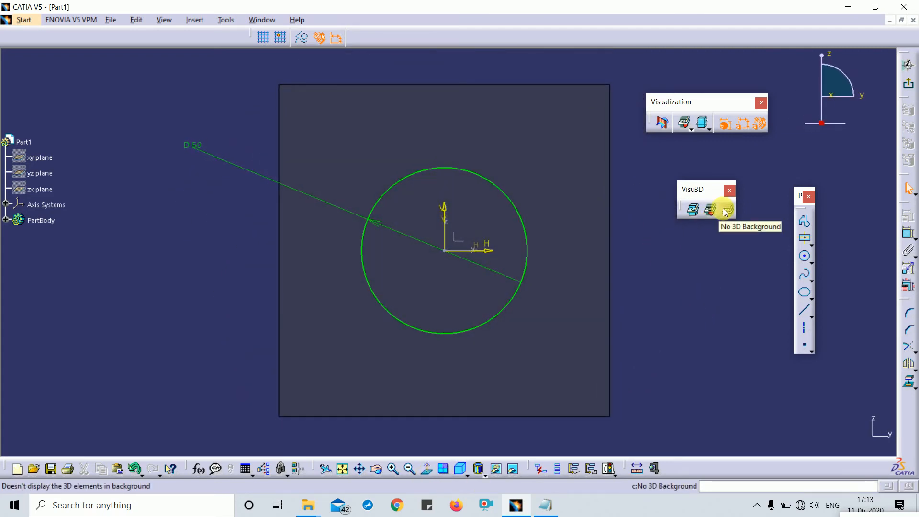
pyautogui.click(726, 211)
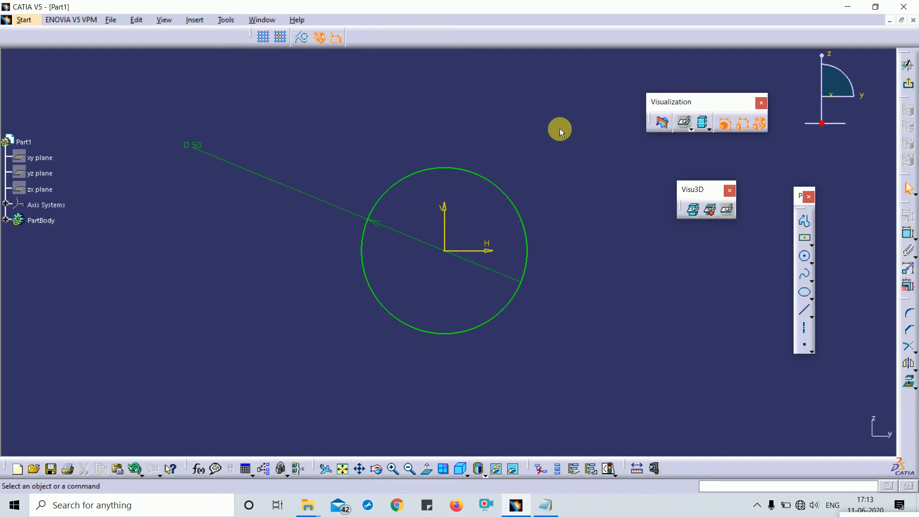
pyautogui.moveTo(558, 129)
pyautogui.mouseDown(button='middle')
pyautogui.moveTo(421, 227)
pyautogui.moveTo(516, 183)
pyautogui.moveTo(427, 193)
pyautogui.moveTo(599, 142)
pyautogui.moveTo(394, 279)
pyautogui.moveTo(493, 195)
pyautogui.moveTo(511, 190)
pyautogui.moveTo(478, 351)
pyautogui.mouseUp(button='middle')
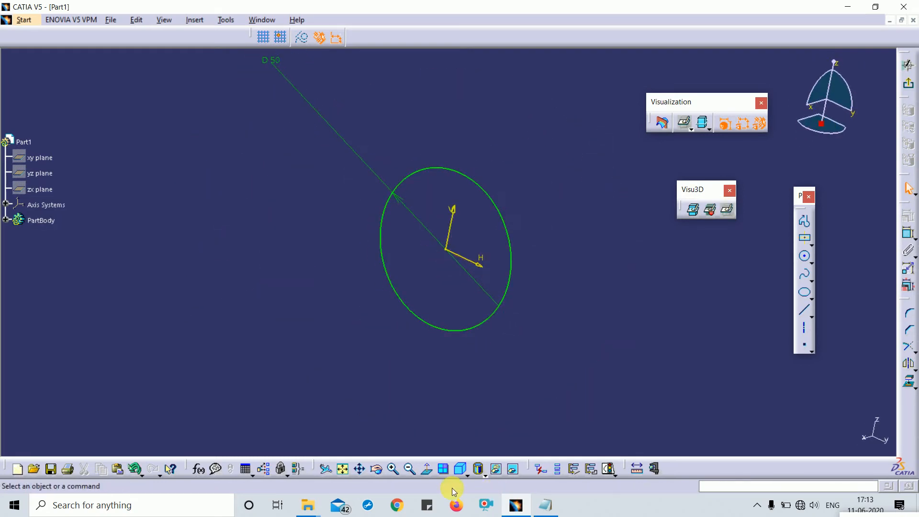
pyautogui.click(427, 468)
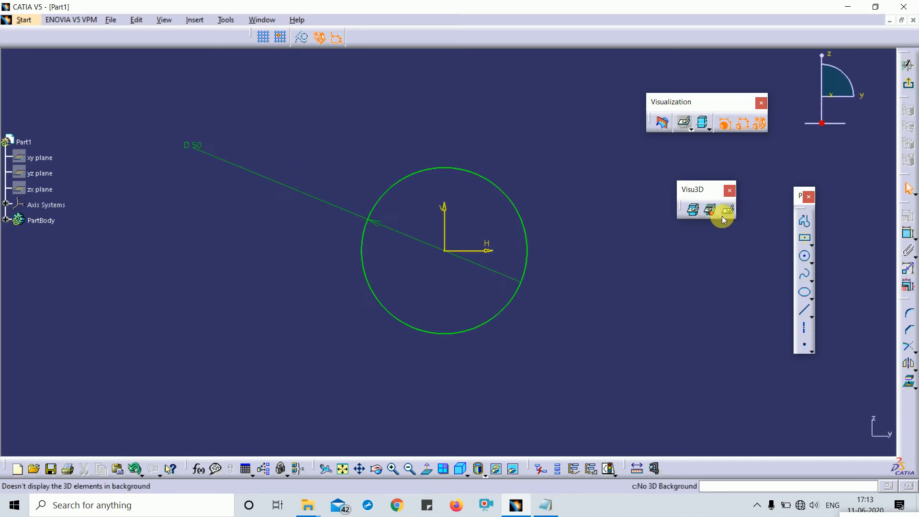
# Step: Restore the Usual 3D display and replace the floating Visu3D toolbar with a floating 2D Visualization Mode toolbar
pyautogui.click(693, 209)
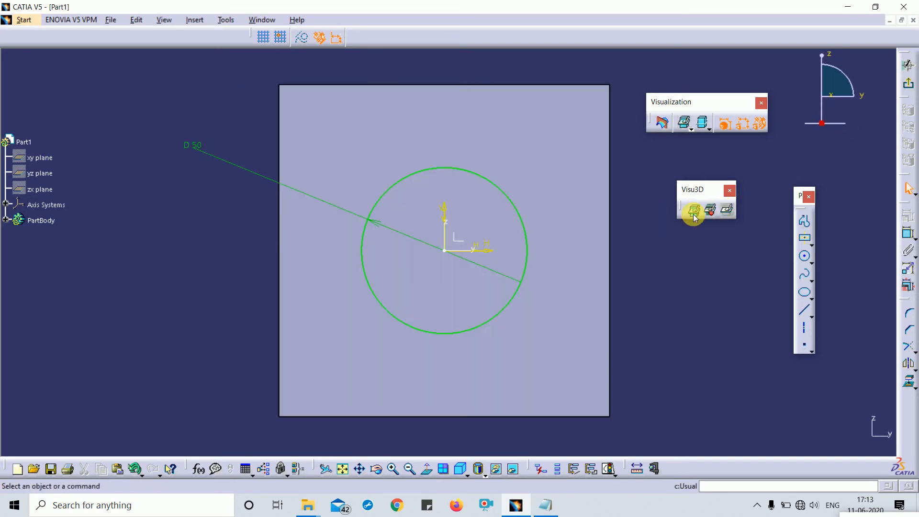
pyautogui.click(730, 191)
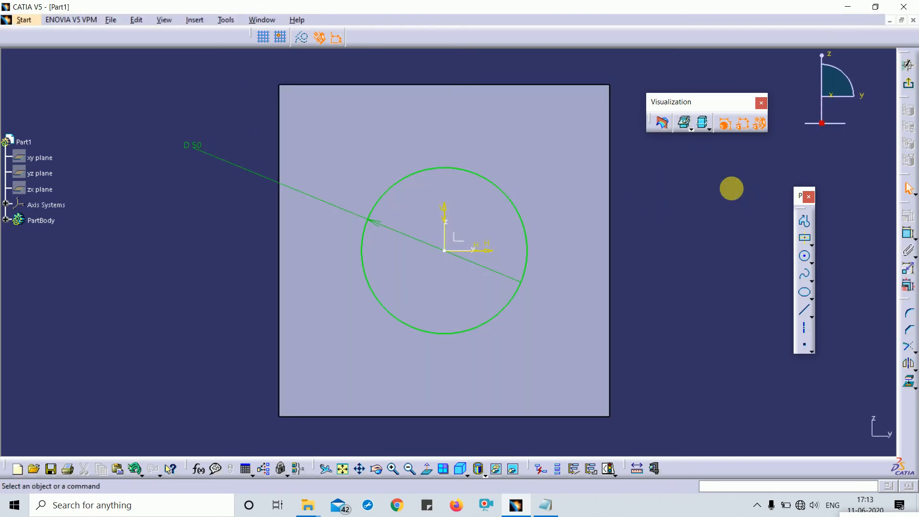
pyautogui.click(710, 130)
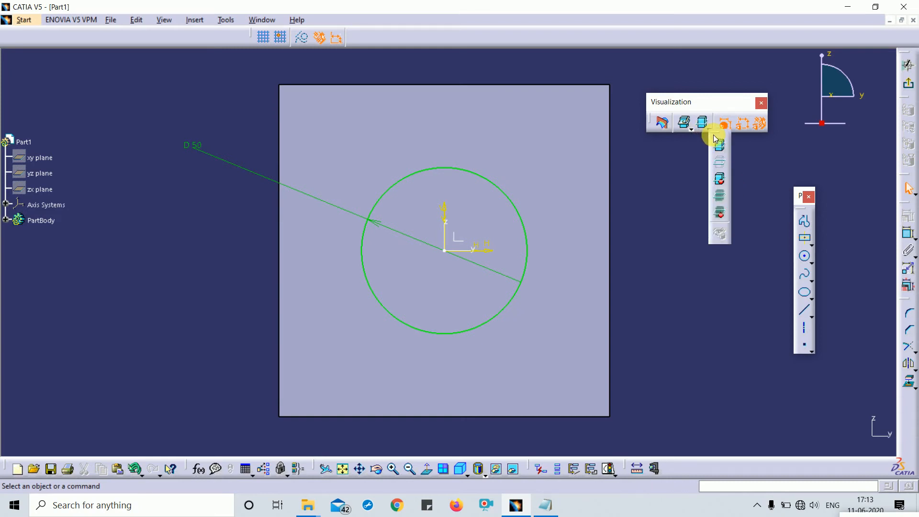
pyautogui.moveTo(712, 135); pyautogui.dragTo(734, 168)
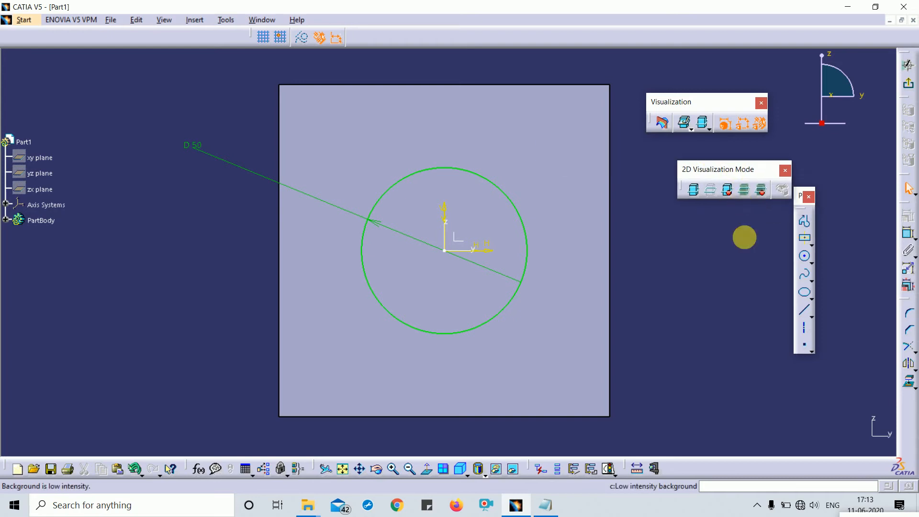
# Step: Set the 2D visualization to the visible, selectable background and project the cube's front-face outline into the sketch
pyautogui.click(695, 190)
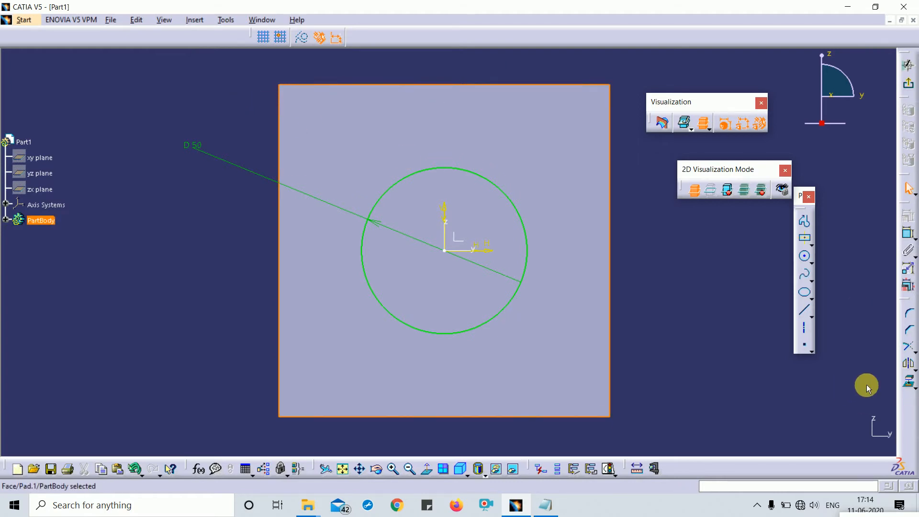
pyautogui.click(909, 386)
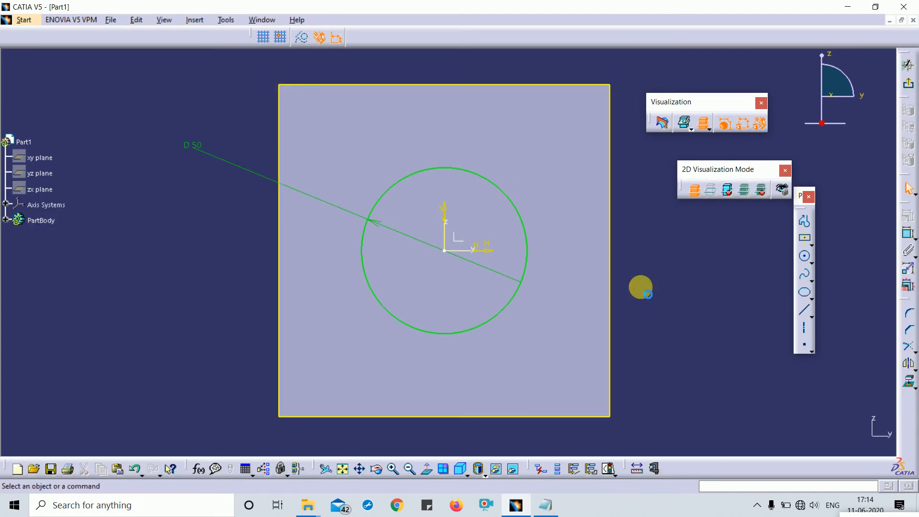
pyautogui.click(532, 129)
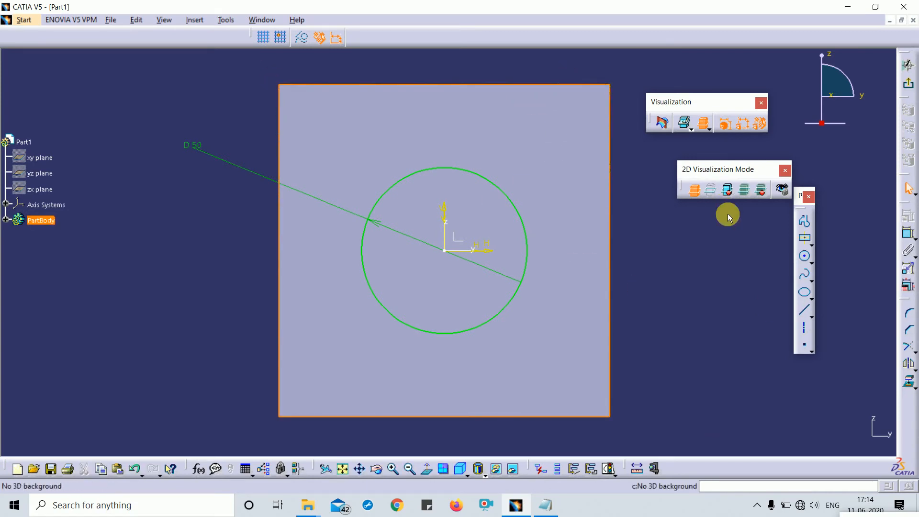
pyautogui.click(755, 343)
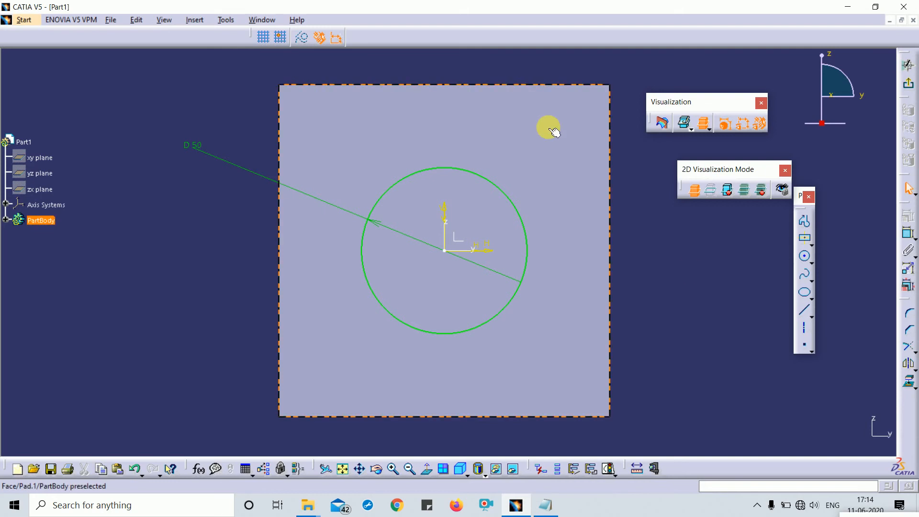
# Step: Remove the projected face outline from the sketch and show the circle alone with the No 3D background mode
pyautogui.click(575, 88)
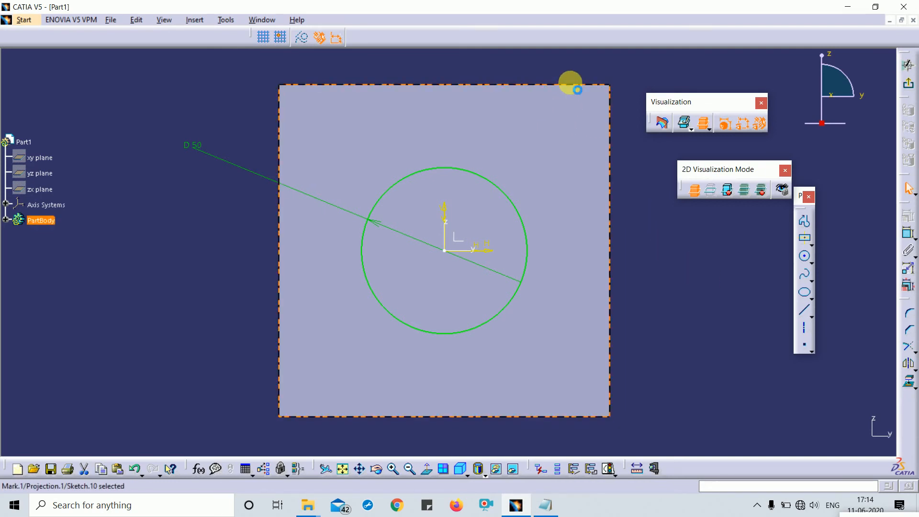
pyautogui.click(615, 92)
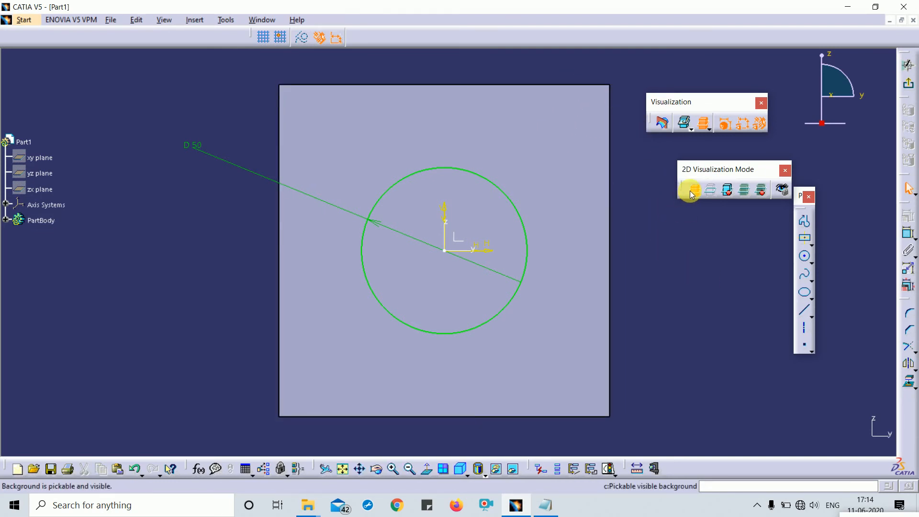
pyautogui.click(710, 191)
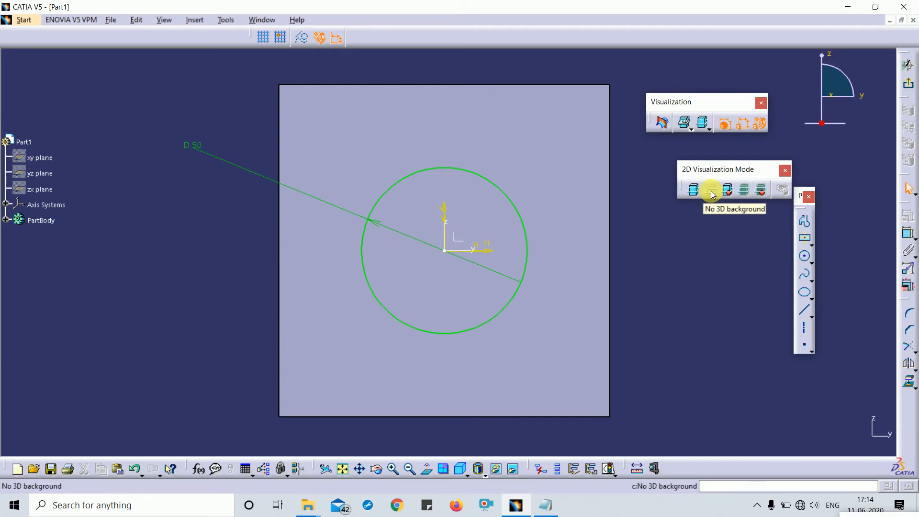
pyautogui.click(712, 194)
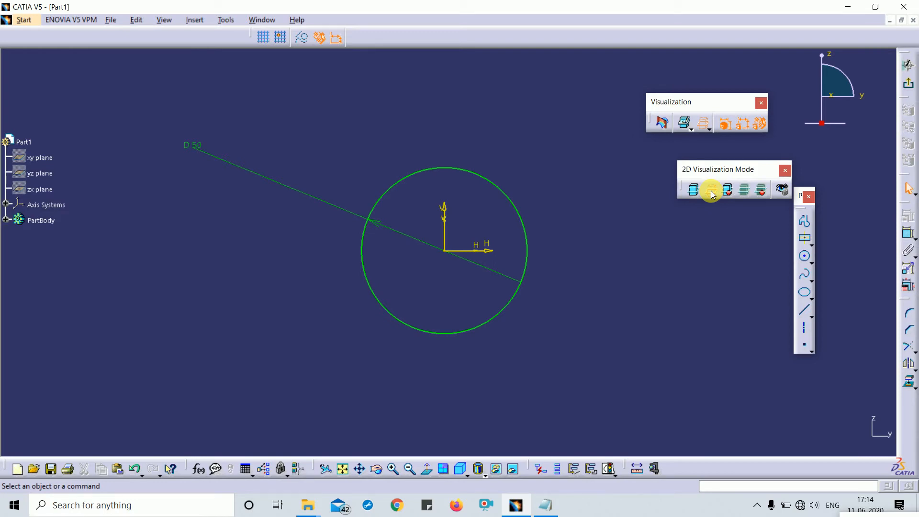
pyautogui.click(712, 194)
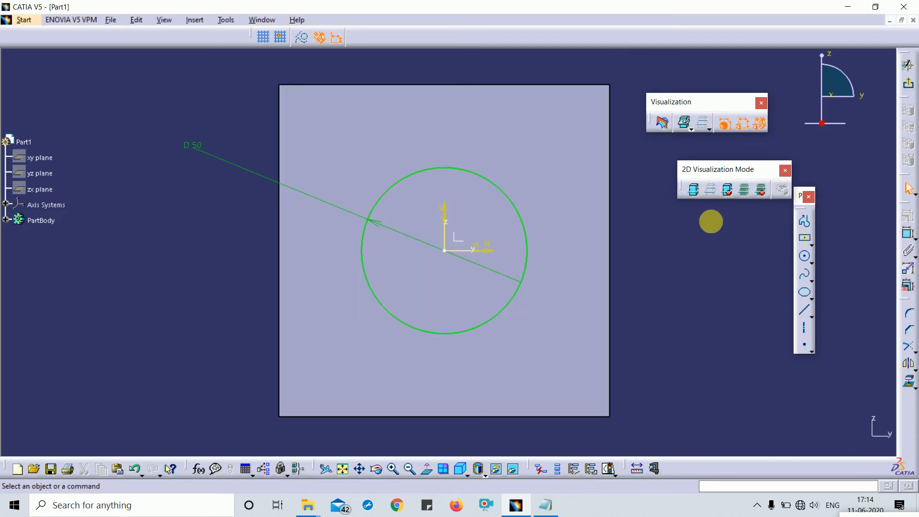
pyautogui.click(713, 192)
pyautogui.click(713, 192)
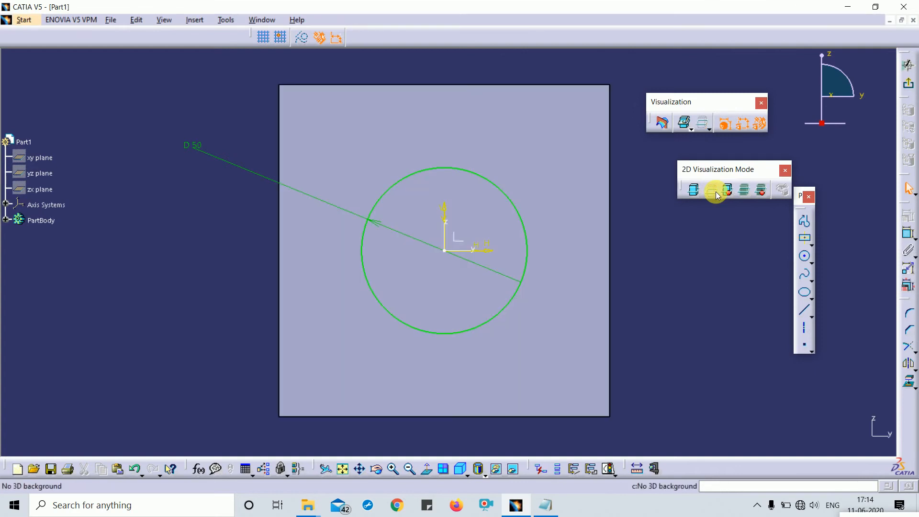
pyautogui.click(714, 192)
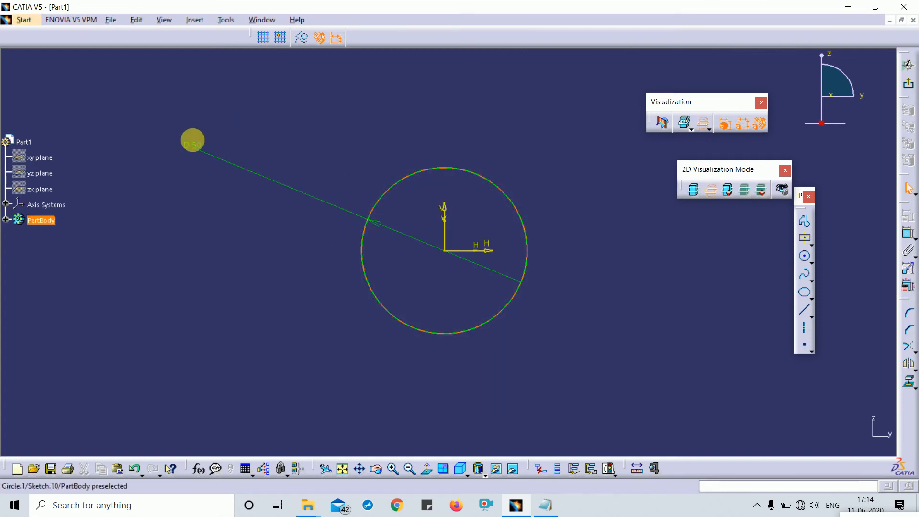
# Step: Move the circle's 50 mm diameter dimension closer to the circle and turn off the No 3D background mode
pyautogui.moveTo(203, 143)
pyautogui.mouseDown()
pyautogui.moveTo(334, 183)
pyautogui.moveTo(394, 244)
pyautogui.moveTo(324, 191)
pyautogui.mouseUp()
pyautogui.click(535, 152)
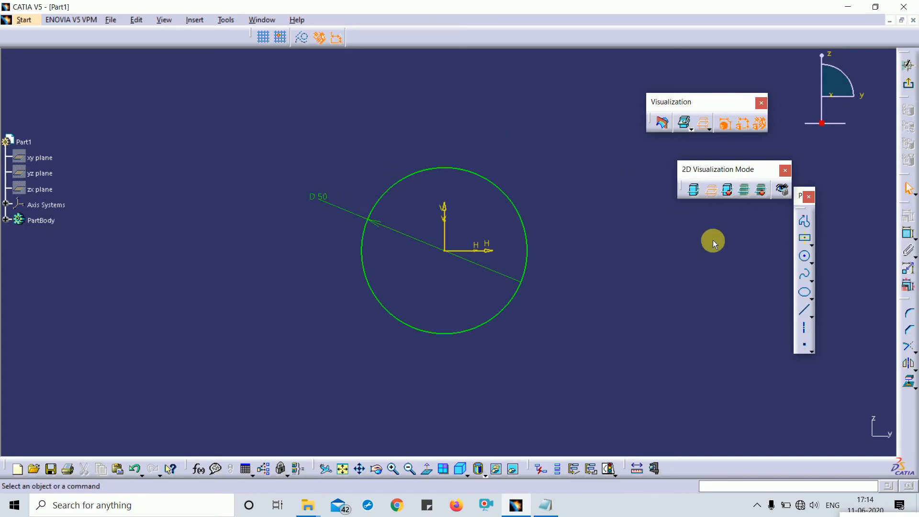
pyautogui.click(711, 190)
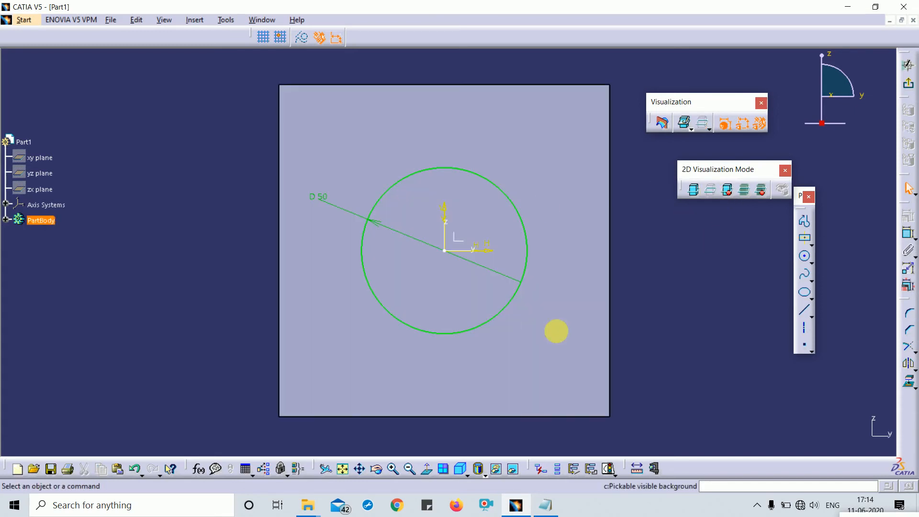
# Step: Test selecting the cube's face under the Unpickable background mode and turn the mode off
pyautogui.click(694, 191)
pyautogui.click(728, 193)
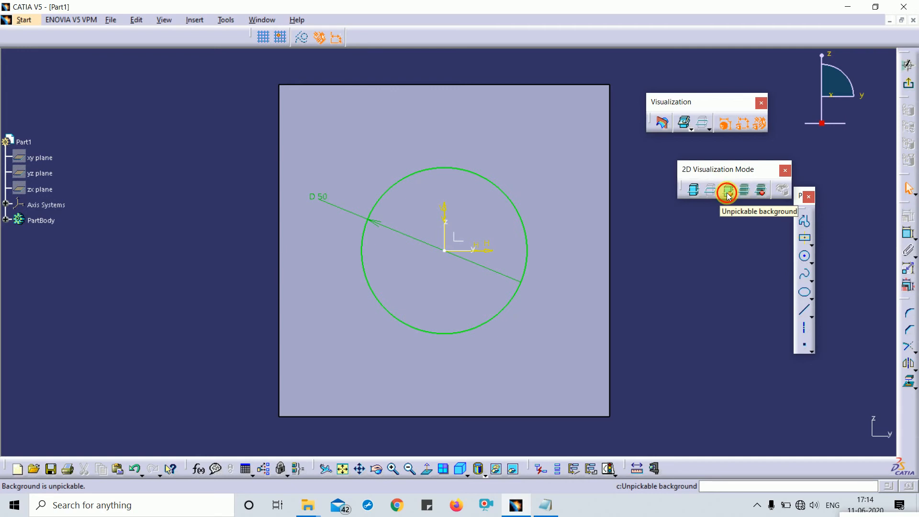
pyautogui.click(728, 193)
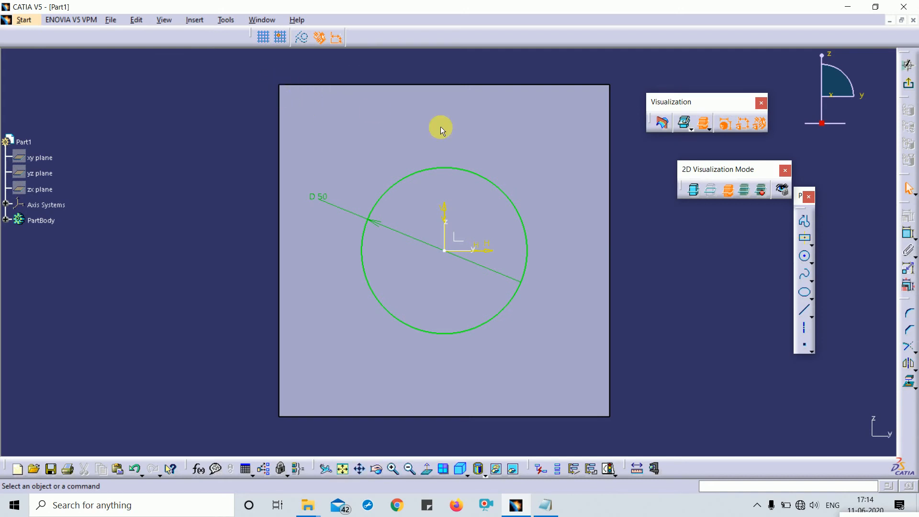
pyautogui.click(486, 179)
pyautogui.click(662, 259)
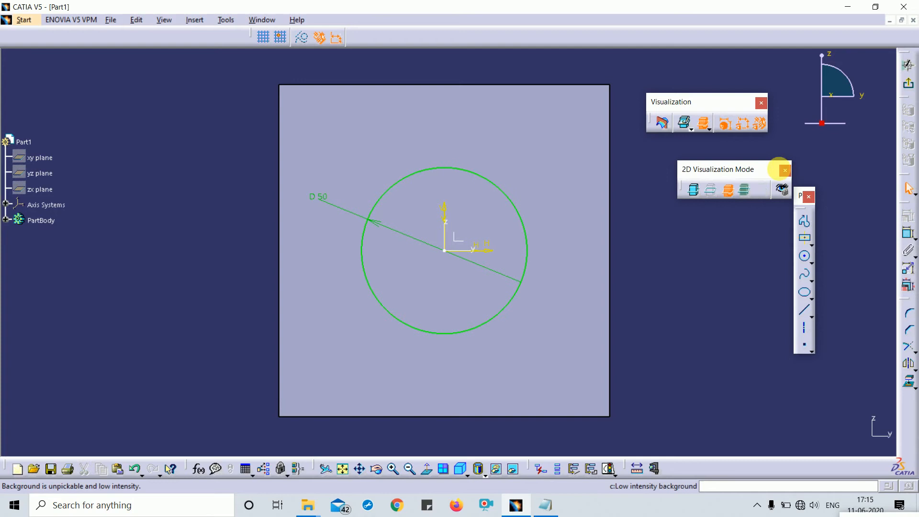
pyautogui.click(727, 190)
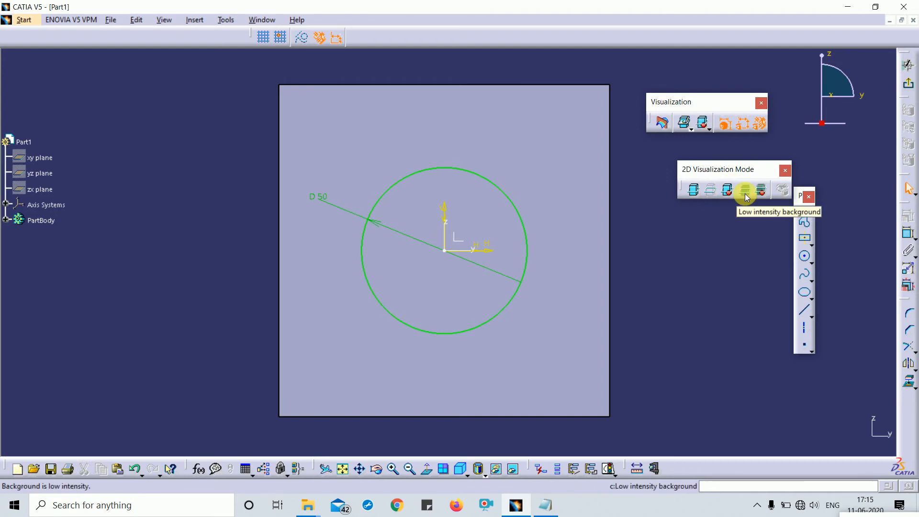
# Step: Apply the Low intensity background mode and examine the dimmed cube from an angle and face-on
pyautogui.click(745, 191)
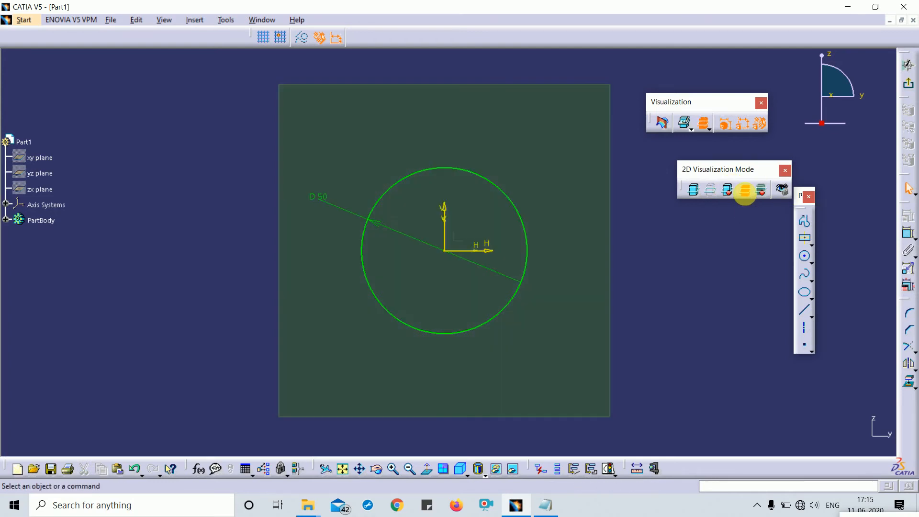
pyautogui.moveTo(584, 230)
pyautogui.mouseDown(button='middle')
pyautogui.moveTo(410, 273)
pyautogui.moveTo(414, 332)
pyautogui.moveTo(472, 203)
pyautogui.moveTo(378, 250)
pyautogui.moveTo(509, 288)
pyautogui.mouseUp(button='middle')
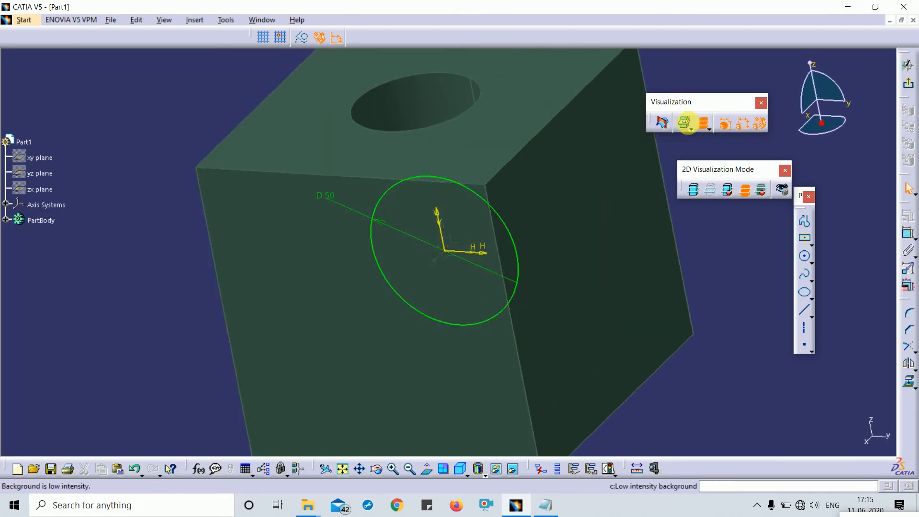
pyautogui.click(426, 468)
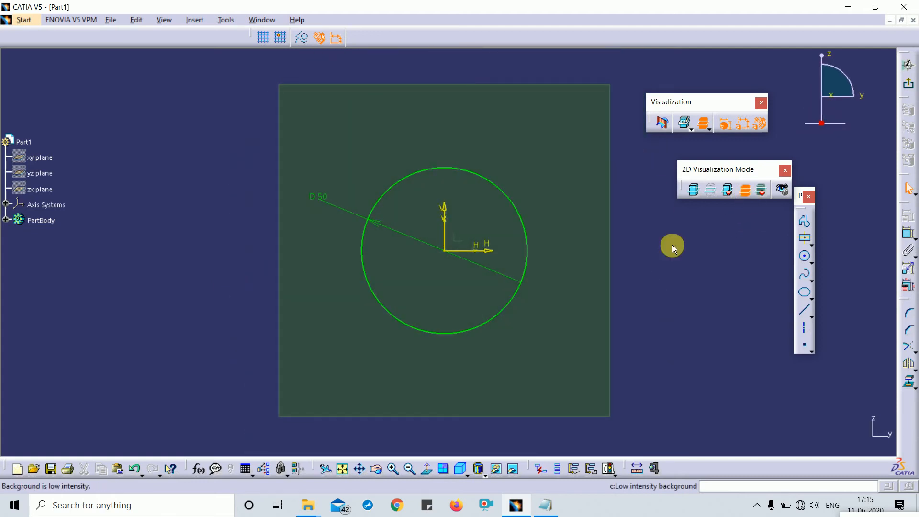
# Step: Compare the cube with the Low intensity background mode off and on, leaving the mode on
pyautogui.click(746, 192)
pyautogui.click(746, 192)
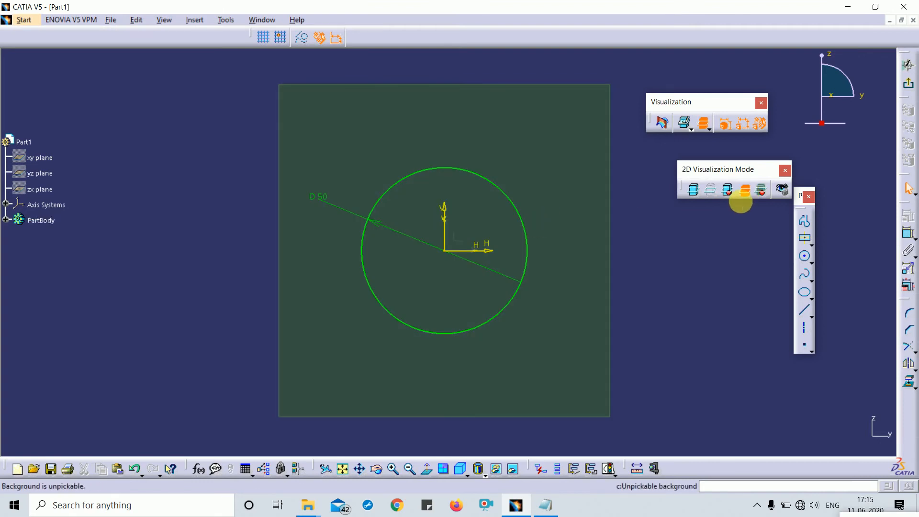
pyautogui.click(745, 190)
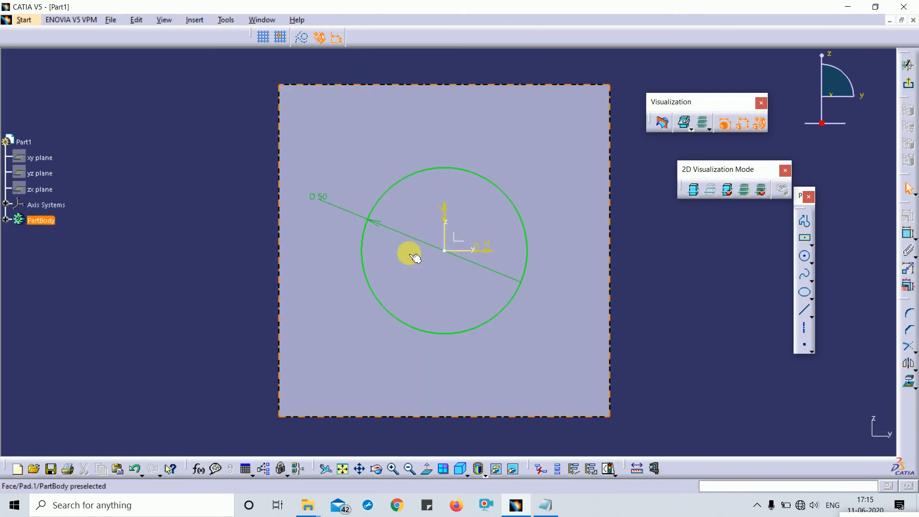
pyautogui.click(744, 194)
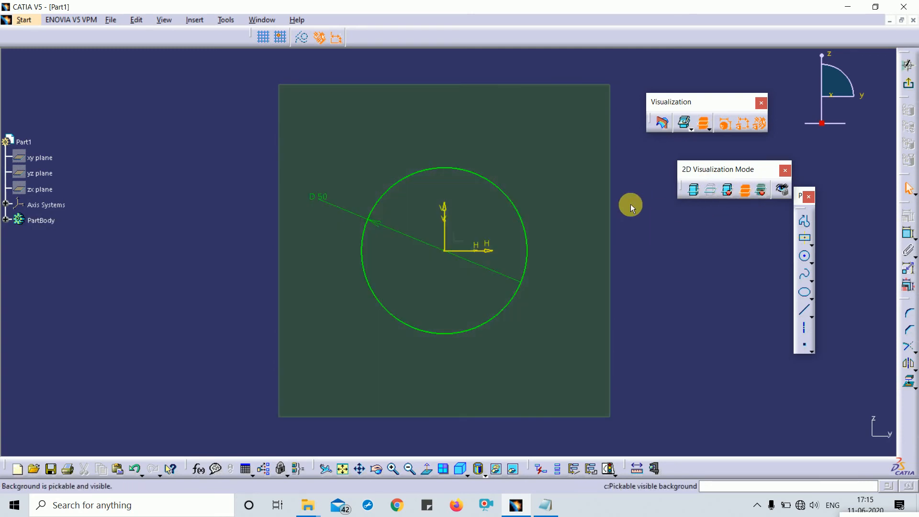
pyautogui.click(762, 192)
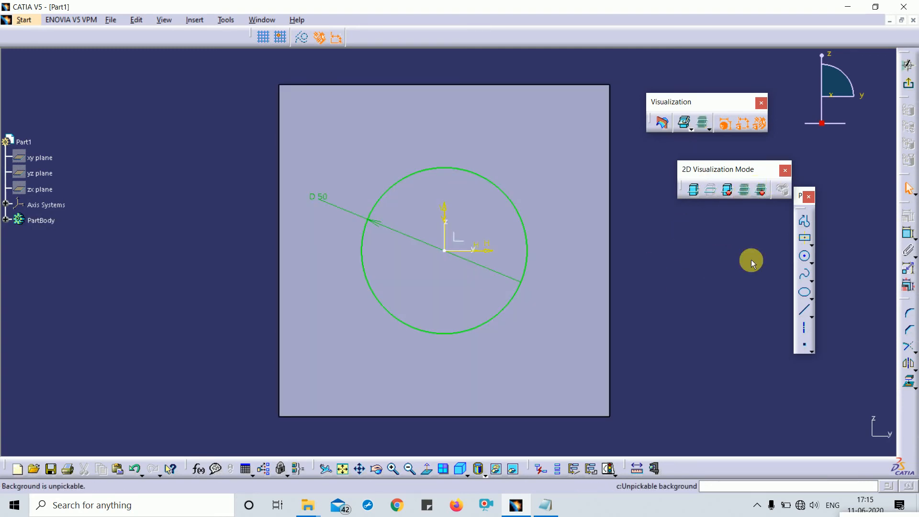
pyautogui.click(747, 194)
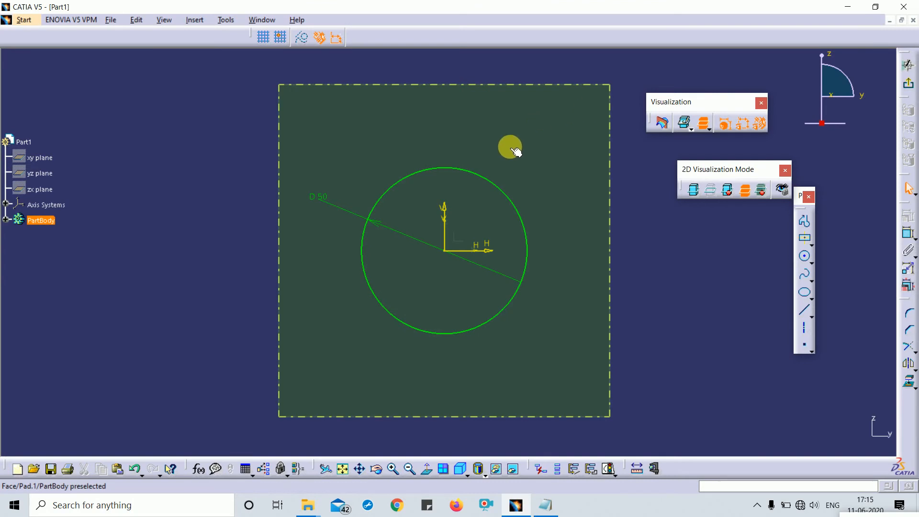
# Step: Examine the cube from an angle and face-on in the Unpickable low intensity background mode and turn the mode off
pyautogui.click(761, 191)
pyautogui.click(762, 192)
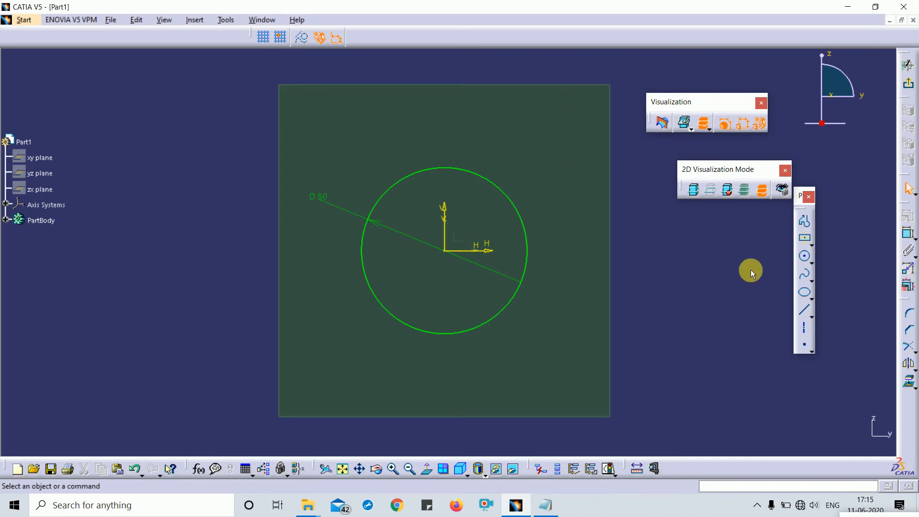
pyautogui.moveTo(493, 139)
pyautogui.mouseDown(button='middle')
pyautogui.moveTo(279, 238)
pyautogui.moveTo(528, 252)
pyautogui.moveTo(215, 125)
pyautogui.moveTo(576, 232)
pyautogui.moveTo(242, 165)
pyautogui.moveTo(554, 218)
pyautogui.moveTo(291, 132)
pyautogui.moveTo(463, 177)
pyautogui.moveTo(337, 248)
pyautogui.moveTo(369, 347)
pyautogui.mouseUp(button='middle')
pyautogui.click(426, 467)
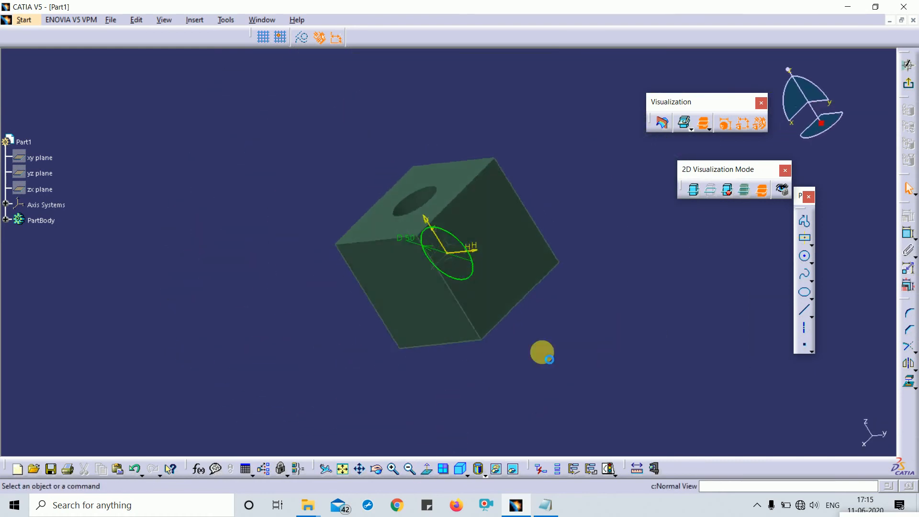
pyautogui.click(764, 192)
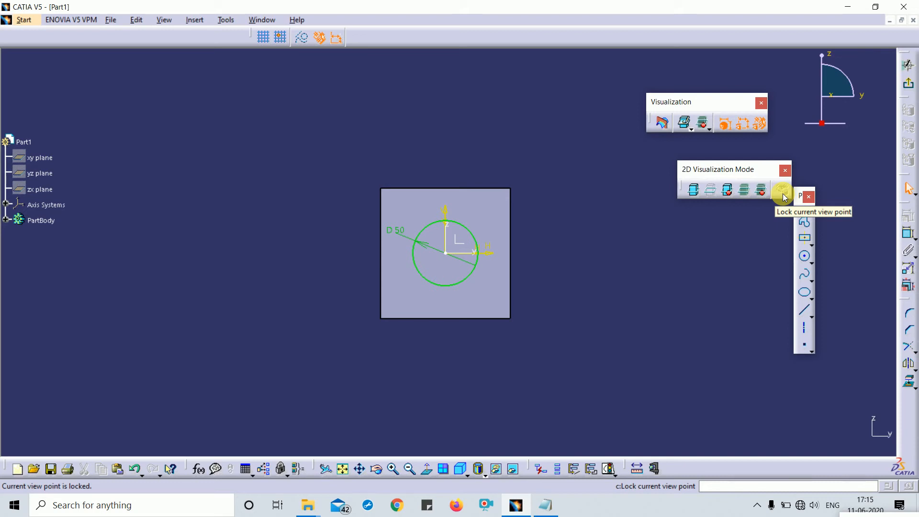
# Step: Compare the 2D background modes, including Pickable visible background, and finish on Unpickable low intensity background
pyautogui.click(779, 198)
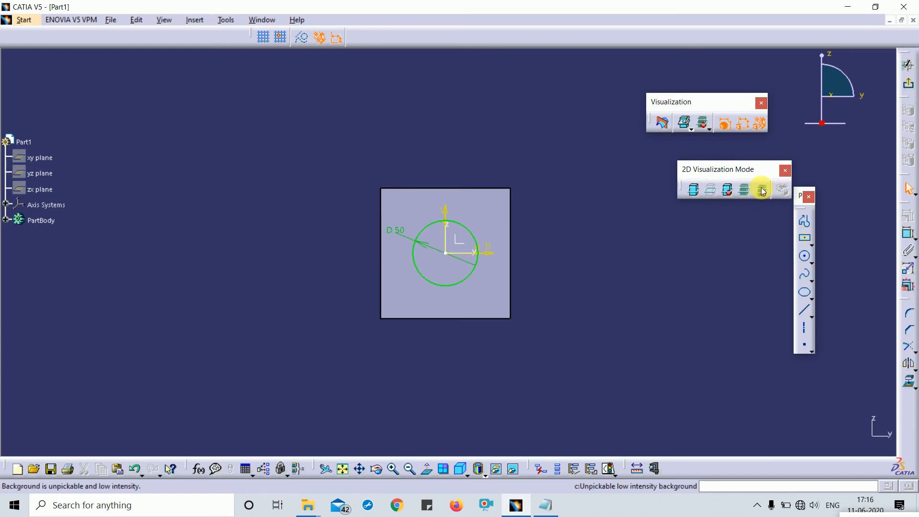
pyautogui.click(762, 191)
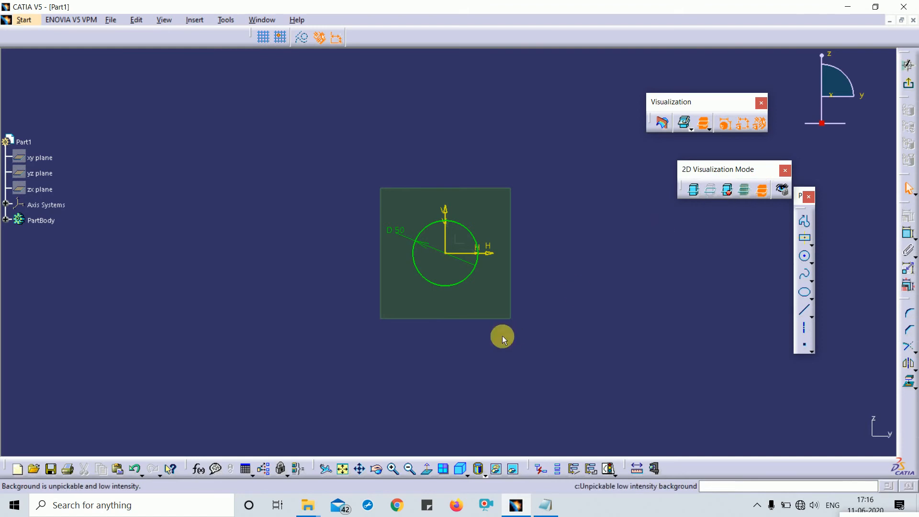
pyautogui.click(728, 190)
pyautogui.click(710, 190)
pyautogui.click(691, 193)
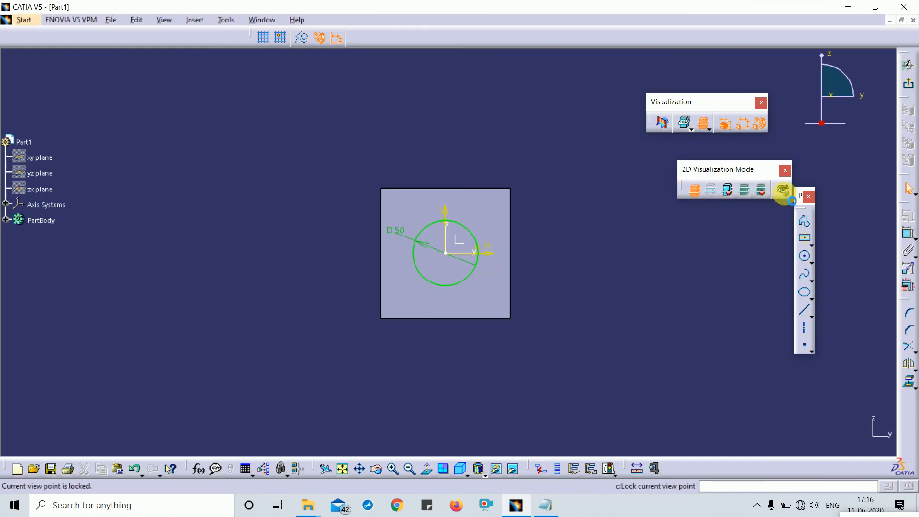
pyautogui.click(762, 191)
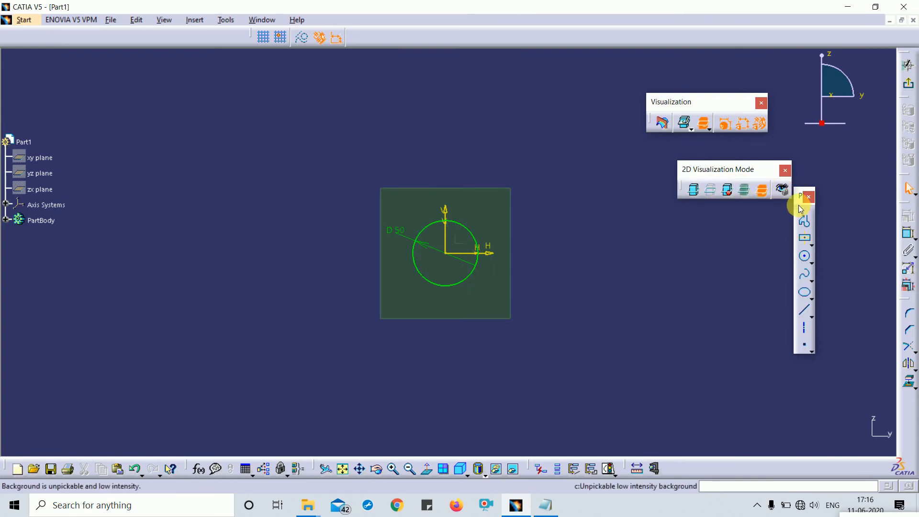
# Step: Lock the current viewpoint and test moving, rotating and re-orienting the view of the cube
pyautogui.click(782, 190)
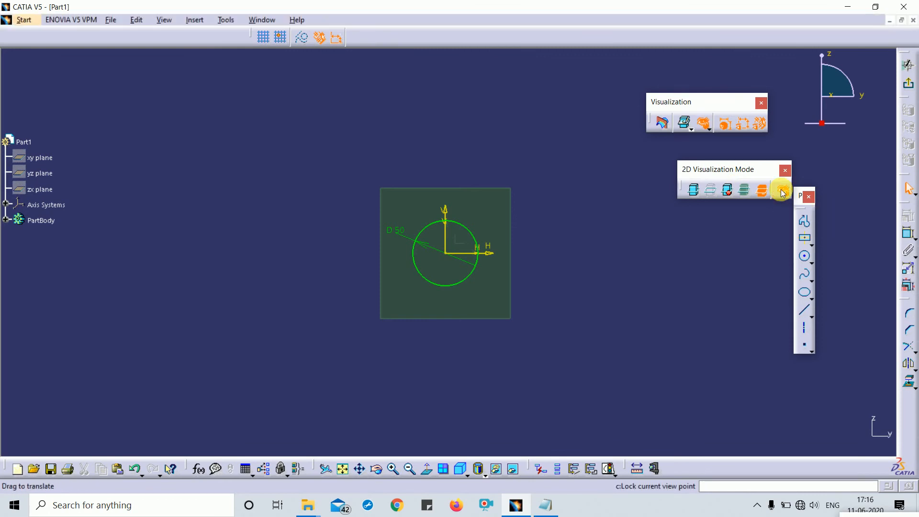
pyautogui.moveTo(499, 137)
pyautogui.mouseDown(button='middle')
pyautogui.moveTo(455, 254)
pyautogui.moveTo(507, 126)
pyautogui.moveTo(556, 199)
pyautogui.moveTo(336, 402)
pyautogui.moveTo(630, 94)
pyautogui.moveTo(291, 336)
pyautogui.moveTo(691, 250)
pyautogui.moveTo(533, 137)
pyautogui.moveTo(341, 178)
pyautogui.moveTo(537, 400)
pyautogui.moveTo(703, 144)
pyautogui.mouseUp(button='middle')
pyautogui.moveTo(573, 195)
pyautogui.mouseDown(button='middle')
pyautogui.moveTo(416, 96)
pyautogui.moveTo(555, 204)
pyautogui.moveTo(492, 144)
pyautogui.moveTo(544, 170)
pyautogui.mouseUp(button='middle')
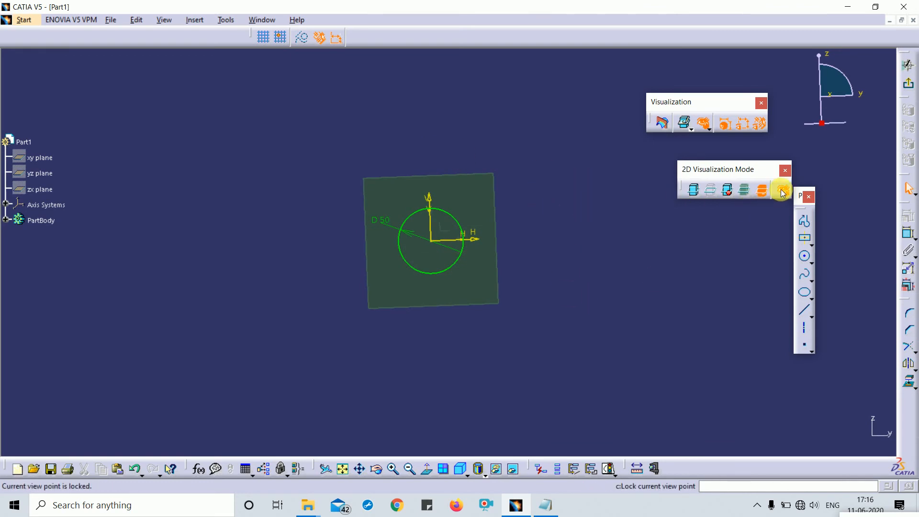
pyautogui.click(427, 468)
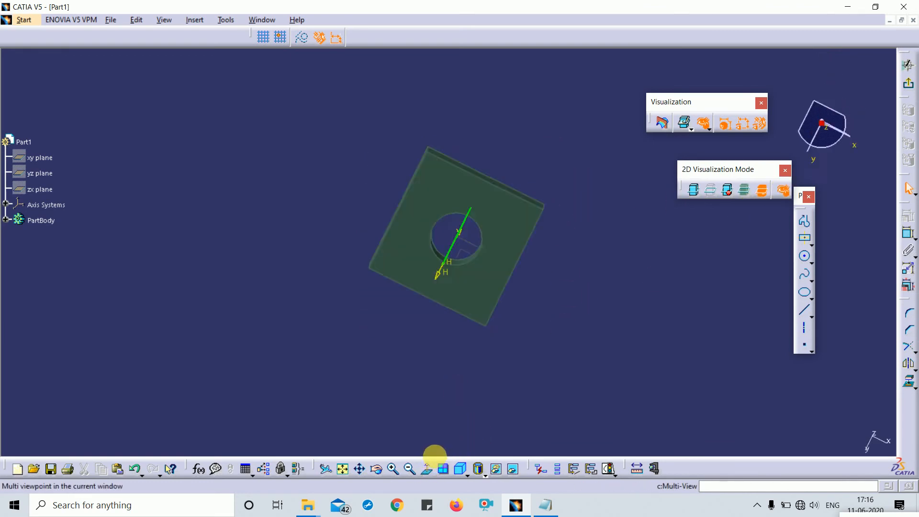
pyautogui.click(409, 466)
pyautogui.click(426, 469)
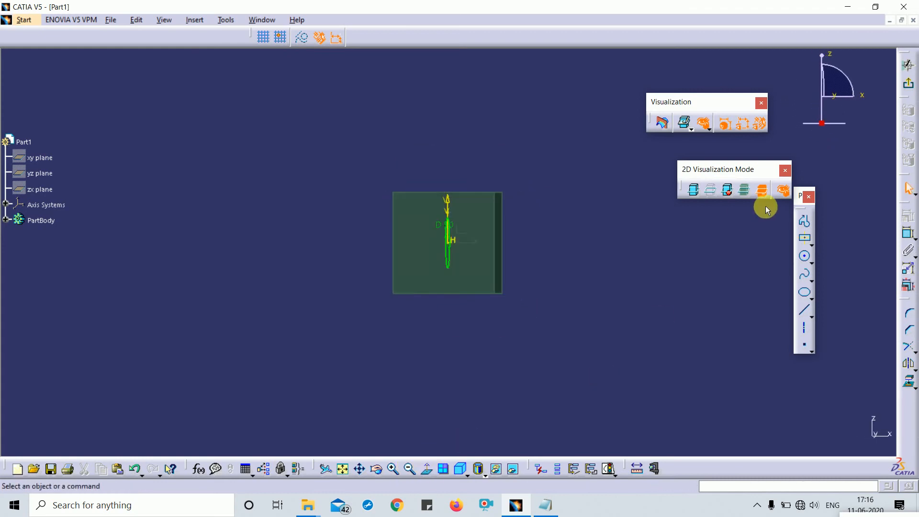
# Step: Turn off the viewpoint lock and the Unpickable low intensity background, and close the 2D Visualization Mode toolbar
pyautogui.click(780, 193)
pyautogui.click(760, 188)
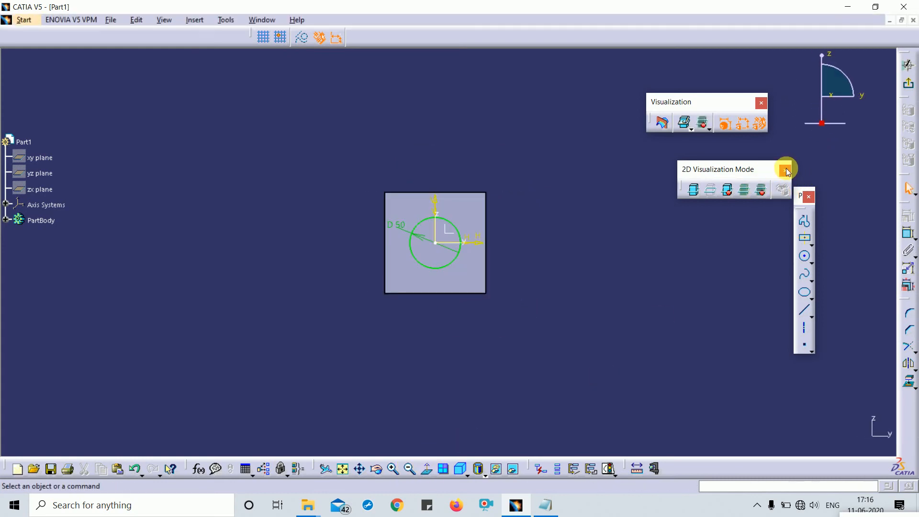
pyautogui.click(785, 169)
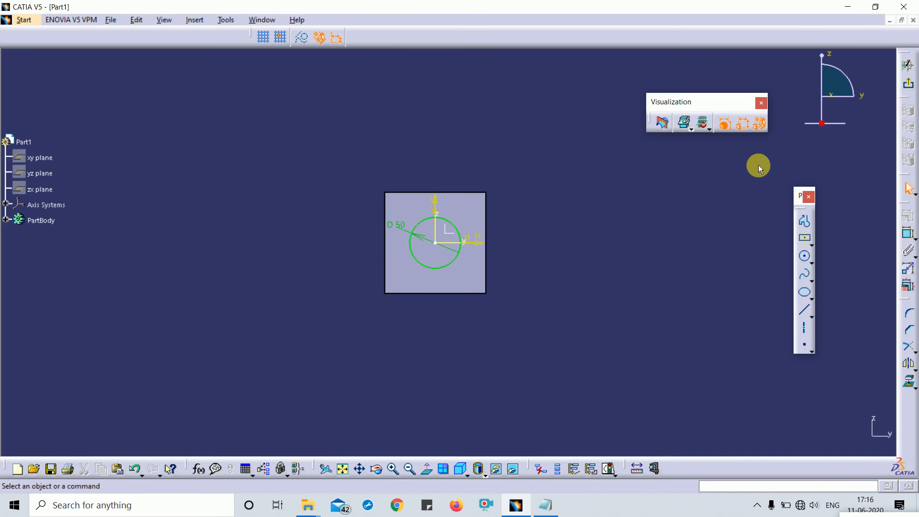
pyautogui.moveTo(576, 283)
pyautogui.mouseDown(button='middle')
pyautogui.moveTo(648, 223)
pyautogui.moveTo(645, 244)
pyautogui.mouseUp(button='middle')
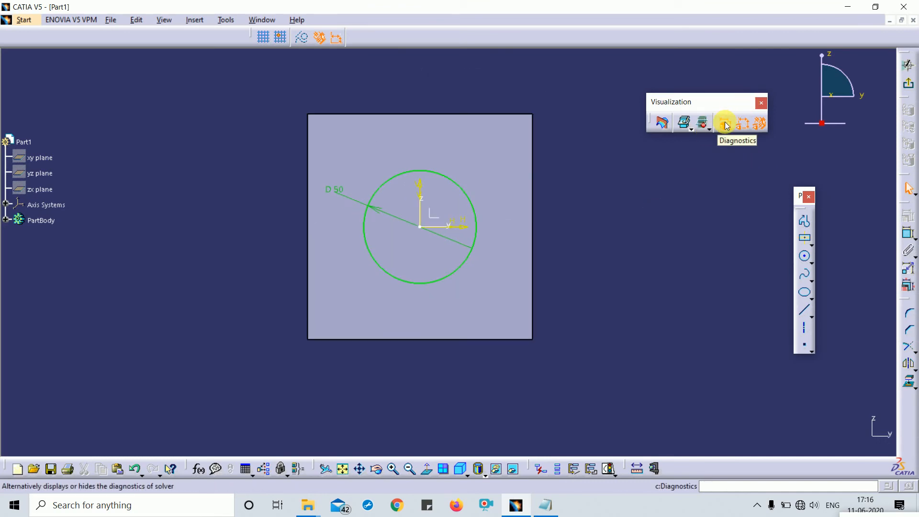
pyautogui.click(760, 125)
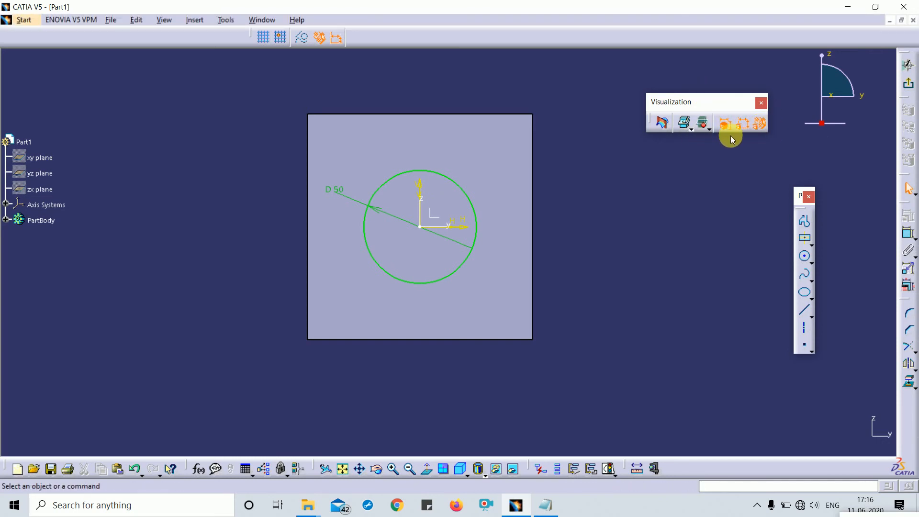
pyautogui.moveTo(273, 90)
pyautogui.mouseDown()
pyautogui.moveTo(591, 344)
pyautogui.moveTo(629, 390)
pyautogui.mouseUp()
pyautogui.click(724, 325)
pyautogui.keyDown('ctrl'); pyautogui.moveTo(679, 159); pyautogui.dragTo(685, 203, button='middle'); pyautogui.keyUp('ctrl')
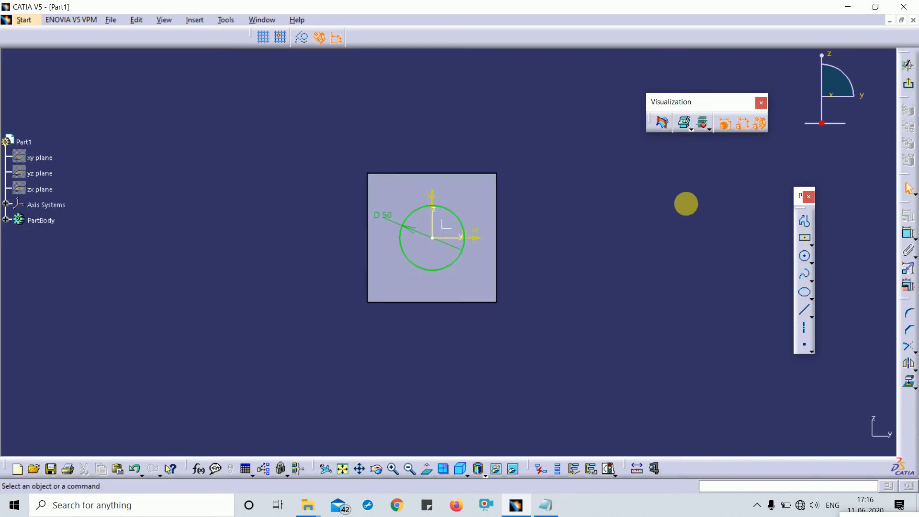
pyautogui.moveTo(338, 152)
pyautogui.mouseDown()
pyautogui.moveTo(679, 380)
pyautogui.moveTo(672, 377)
pyautogui.mouseUp()
pyautogui.click(514, 278)
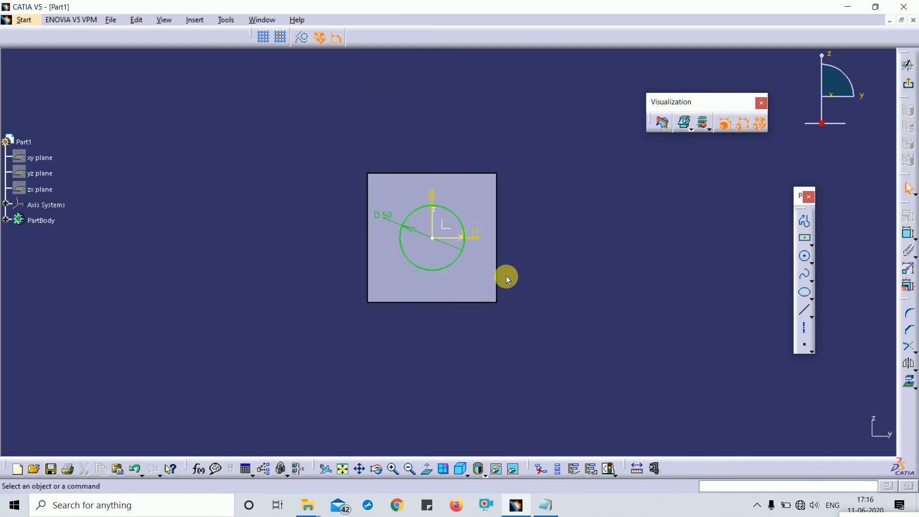
# Step: Apply the Low intensity background mode and reposition the circle's diameter dimension outside the square, above its upper-left corner
pyautogui.moveTo(388, 218); pyautogui.dragTo(343, 194)
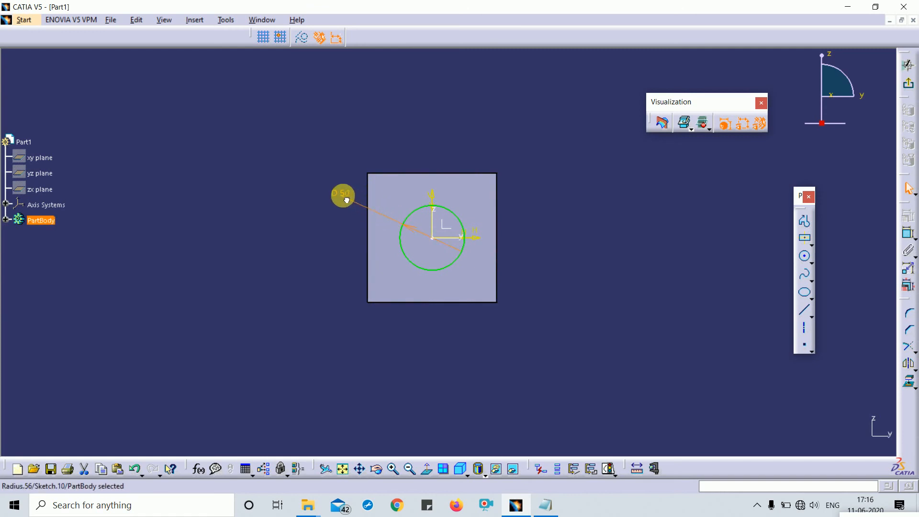
pyautogui.click(704, 123)
pyautogui.click(709, 129)
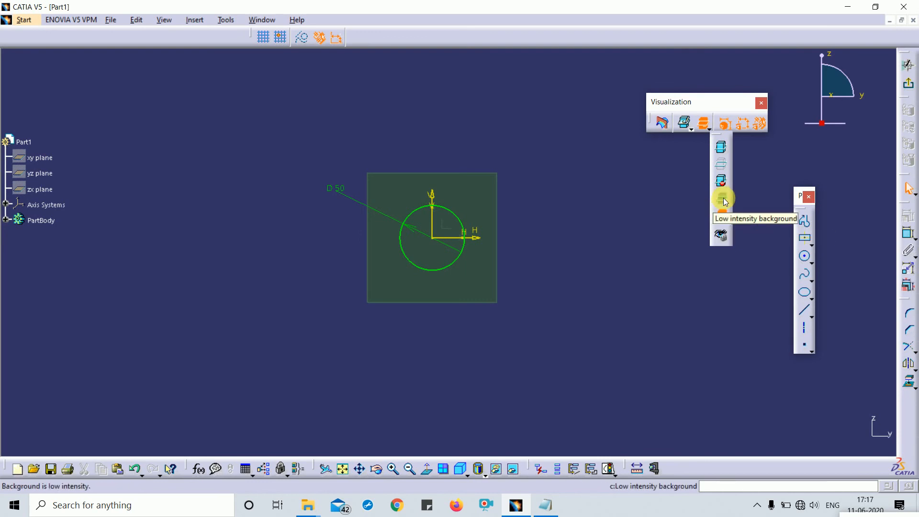
pyautogui.click(722, 198)
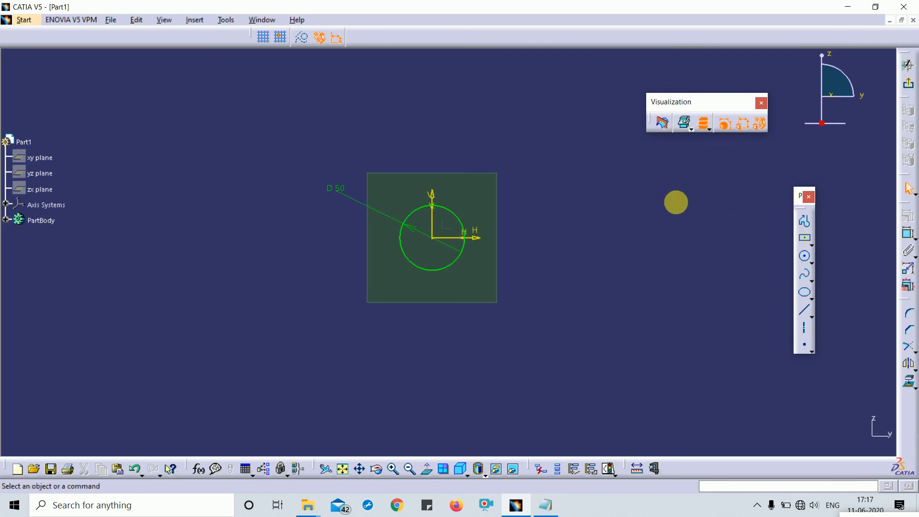
pyautogui.click(457, 189)
pyautogui.click(547, 188)
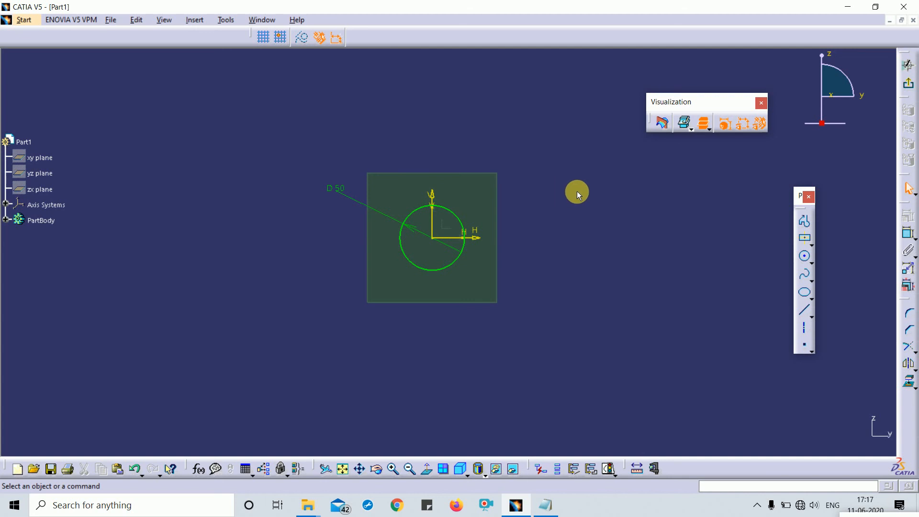
pyautogui.moveTo(338, 191); pyautogui.dragTo(349, 145)
# Step: Compare the circle with solver Diagnostics off and on, and hide and redisplay its dimensional constraints
pyautogui.click(727, 124)
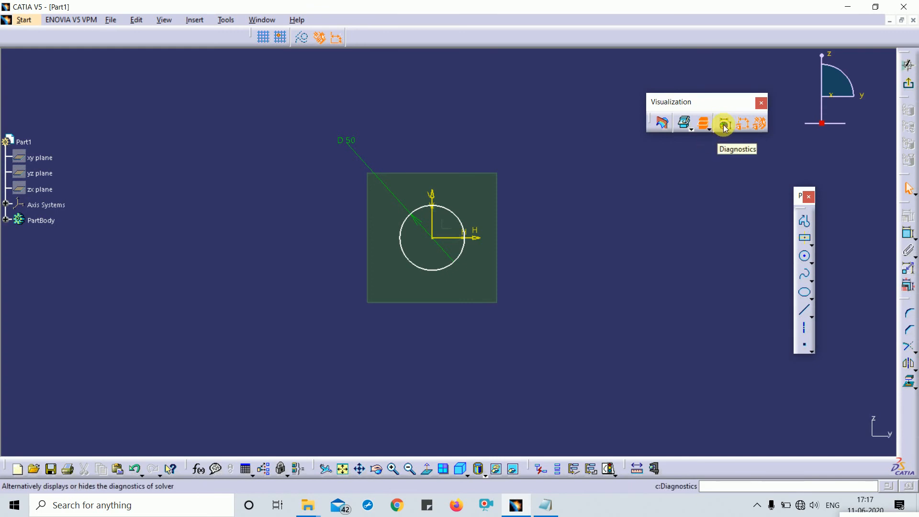
pyautogui.click(724, 126)
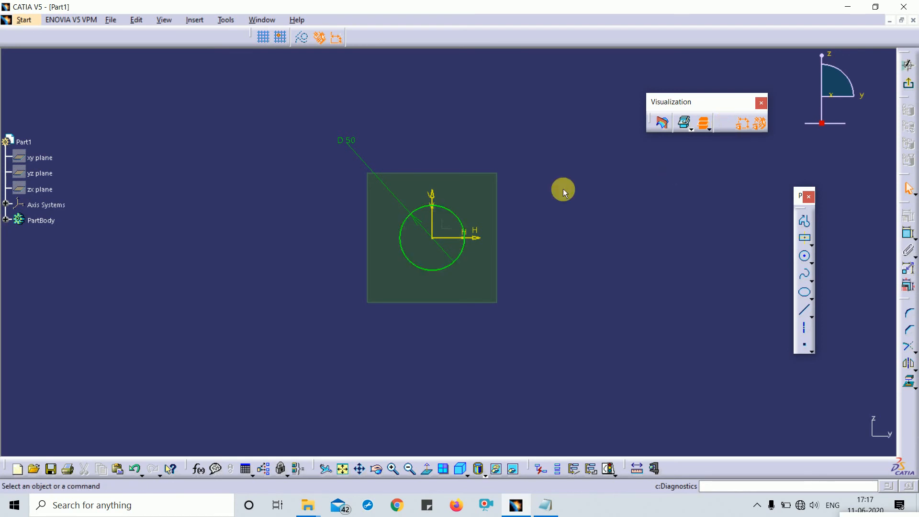
pyautogui.click(453, 210)
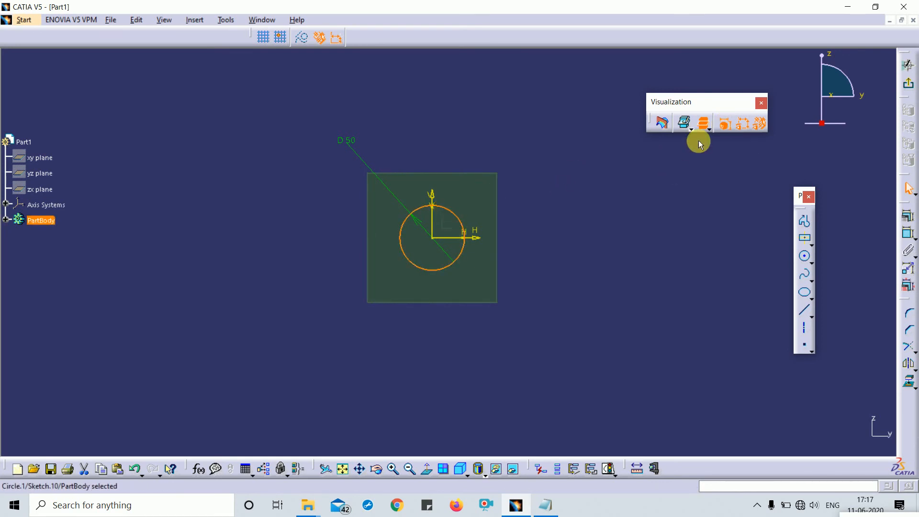
pyautogui.click(723, 125)
pyautogui.click(726, 126)
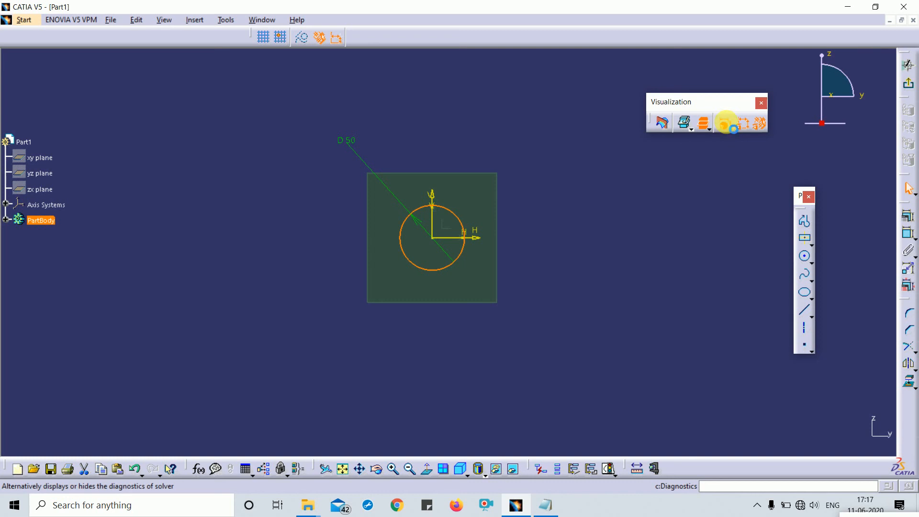
pyautogui.click(578, 221)
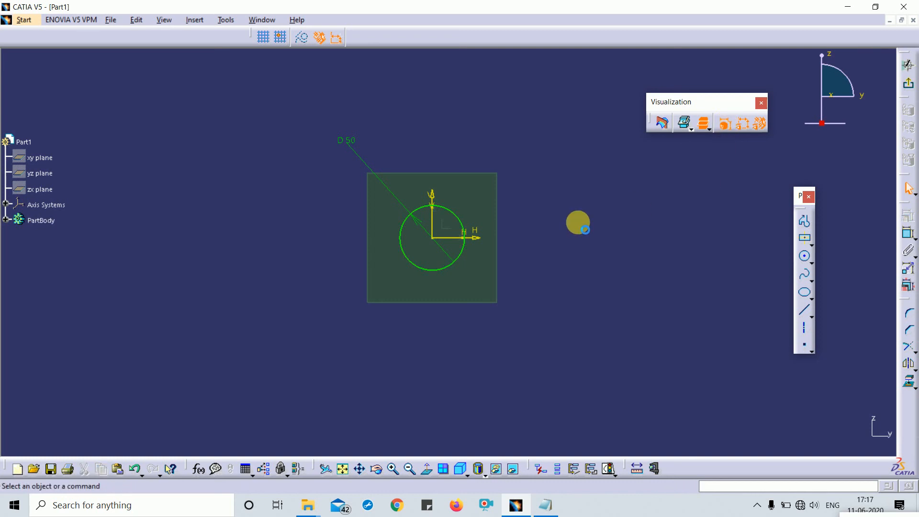
pyautogui.click(724, 124)
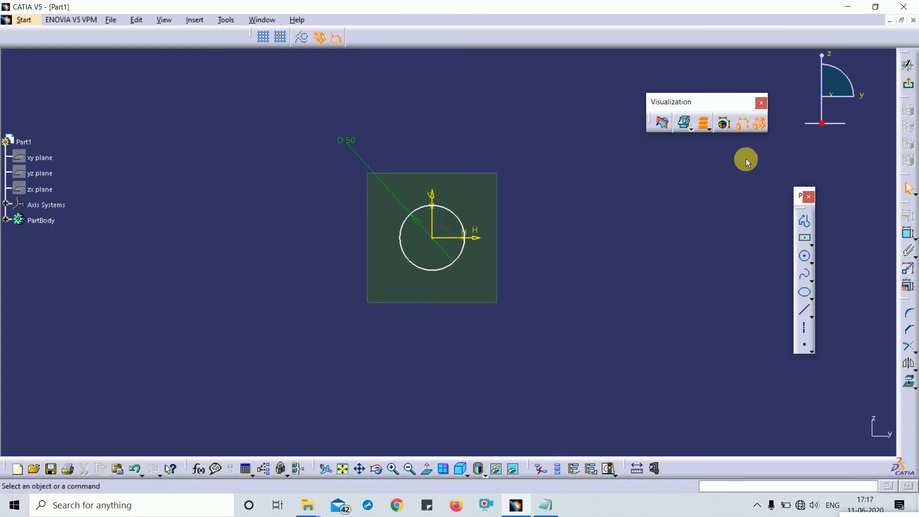
pyautogui.click(725, 125)
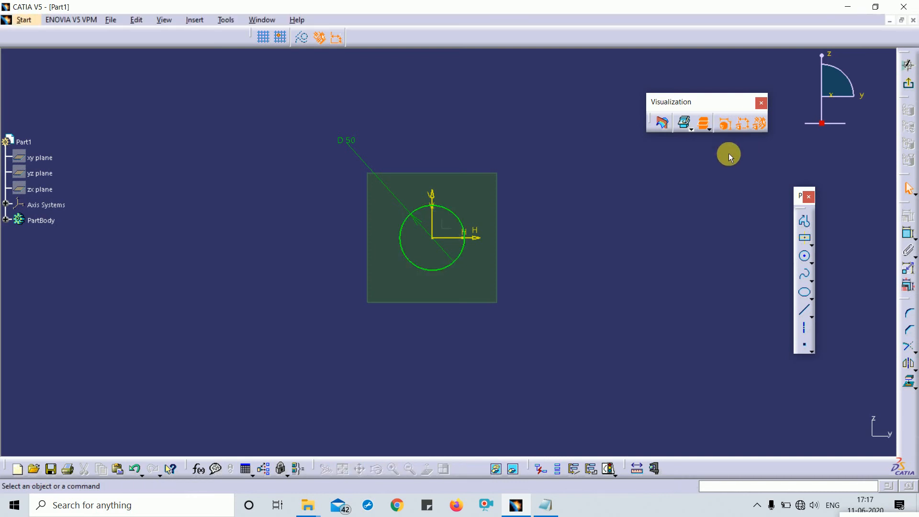
pyautogui.click(746, 126)
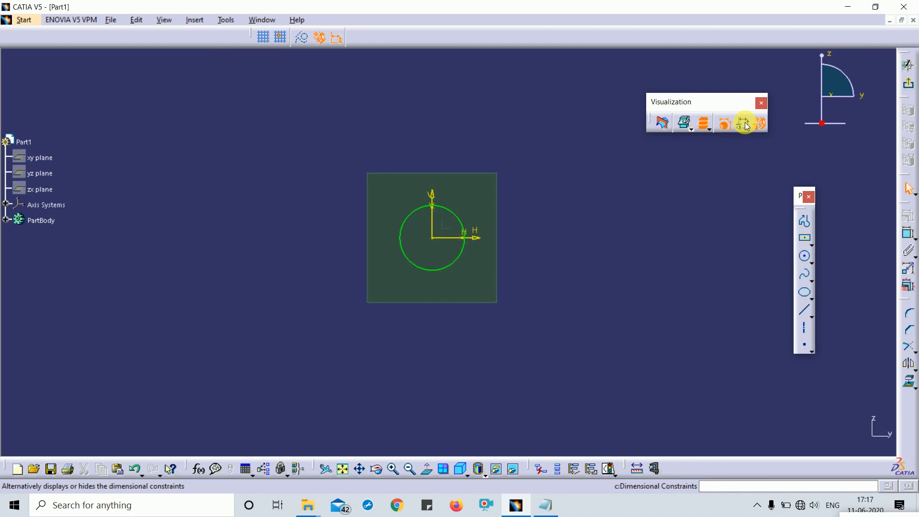
pyautogui.click(745, 125)
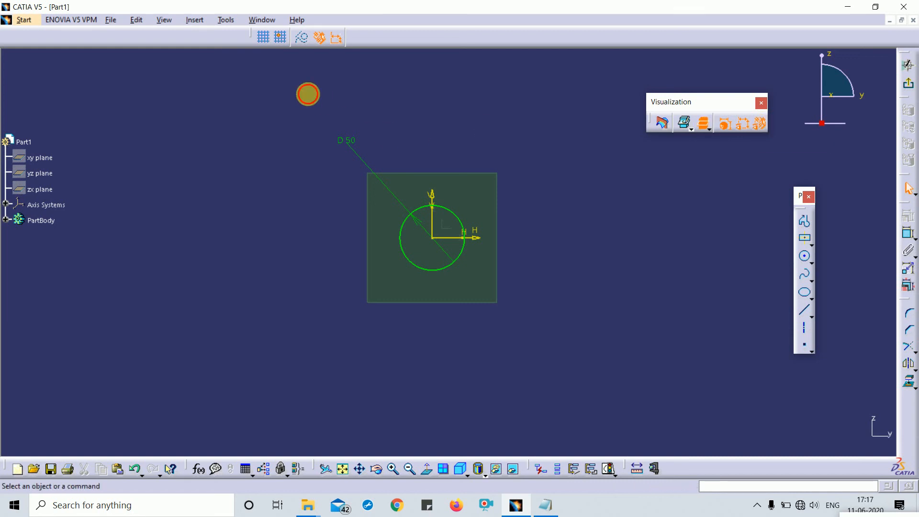
# Step: Delete the circle and sketch a centred rectangle about 196 by 119 mm around the origin
pyautogui.moveTo(308, 94)
pyautogui.mouseDown()
pyautogui.moveTo(595, 376)
pyautogui.moveTo(630, 398)
pyautogui.mouseUp()
pyautogui.press('Delete')
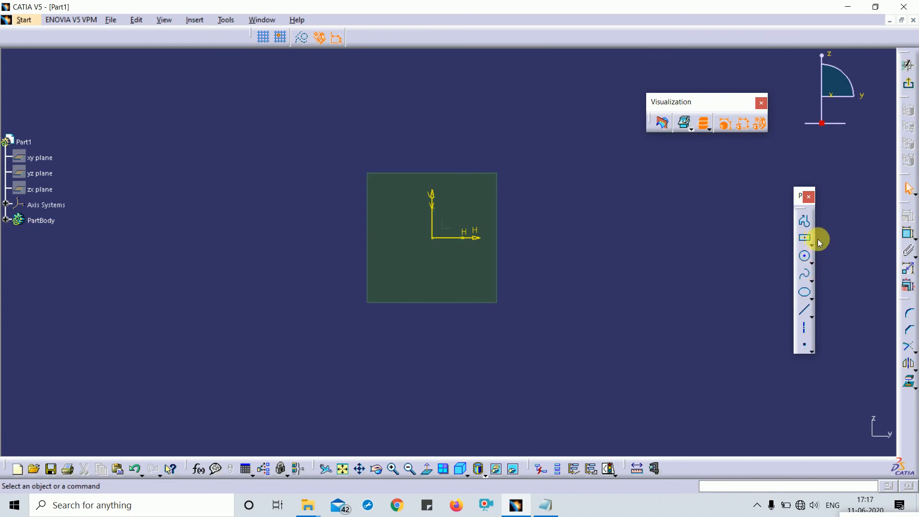
pyautogui.click(806, 238)
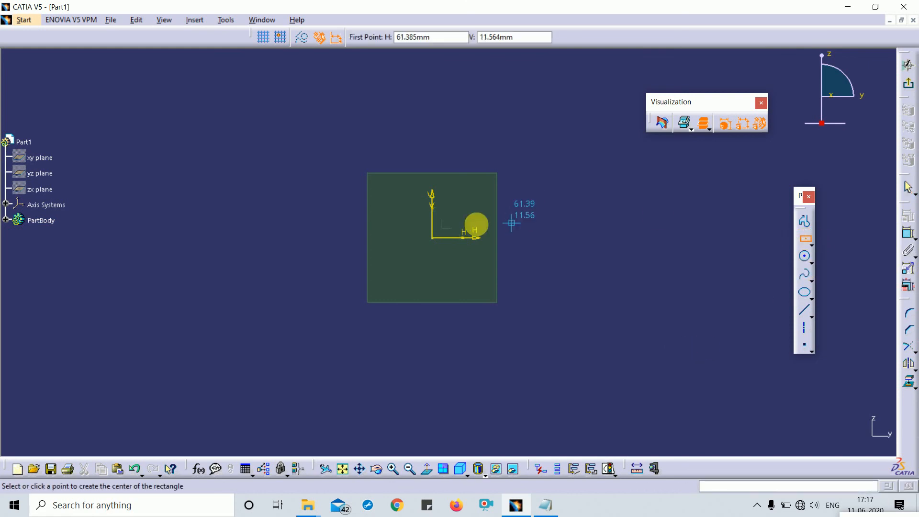
pyautogui.click(435, 239)
pyautogui.click(559, 161)
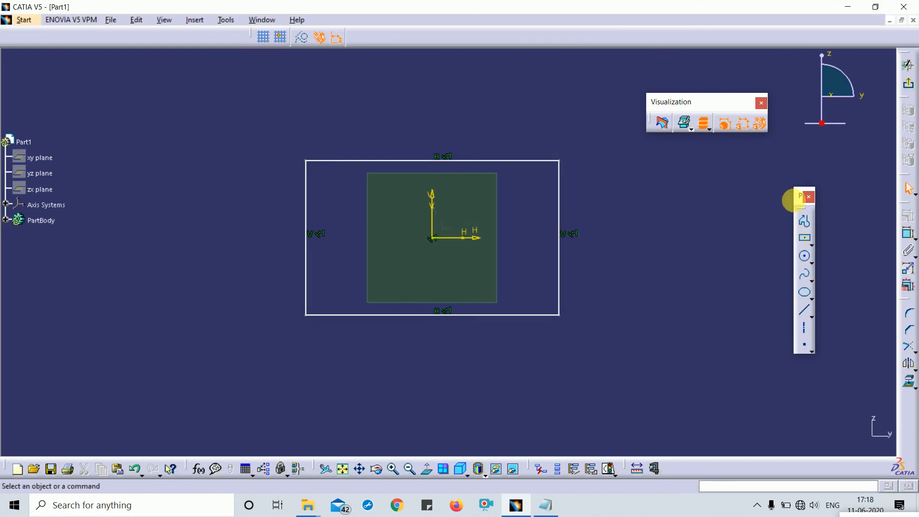
# Step: Dimension the rectangle's width above its upper edge and its height beside its right edge
pyautogui.click(906, 234)
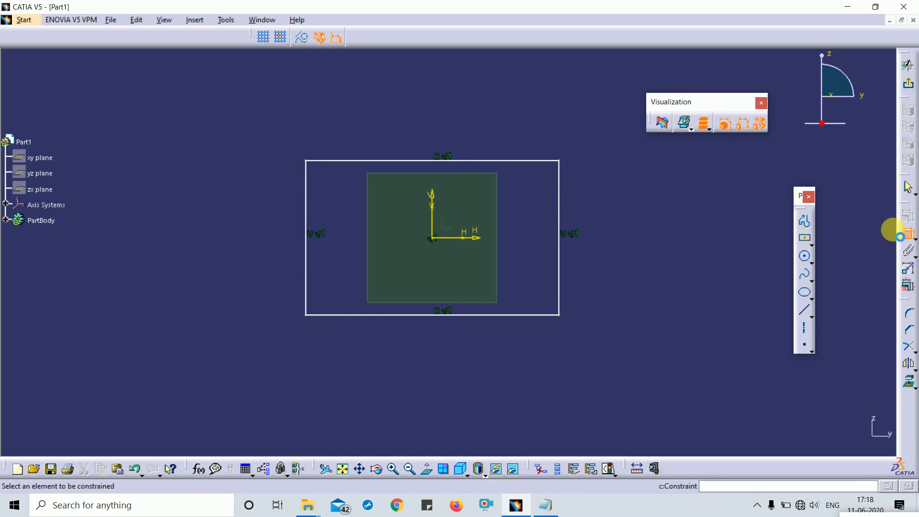
pyautogui.click(512, 162)
pyautogui.click(560, 181)
pyautogui.click(691, 244)
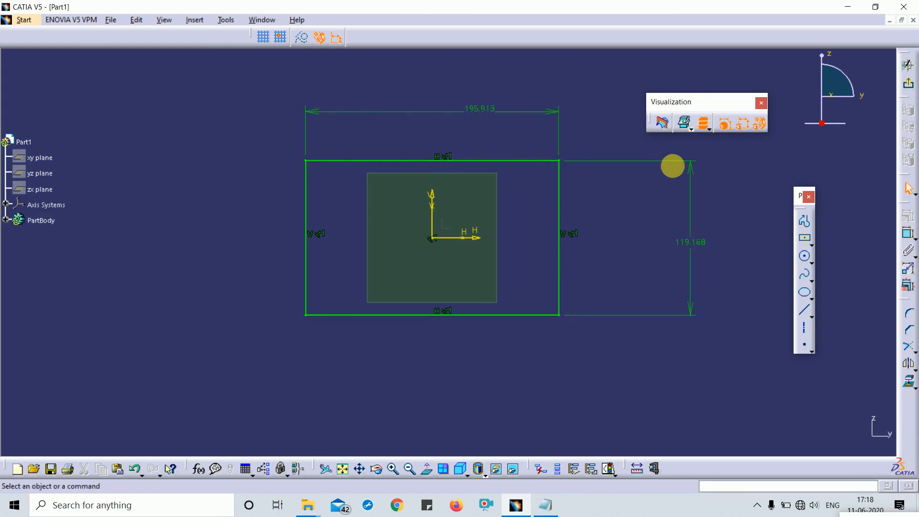
# Step: Hide and redisplay the geometrical constraints repeatedly to examine the horizontal, vertical and symmetry symbols on the rectangle
pyautogui.click(761, 124)
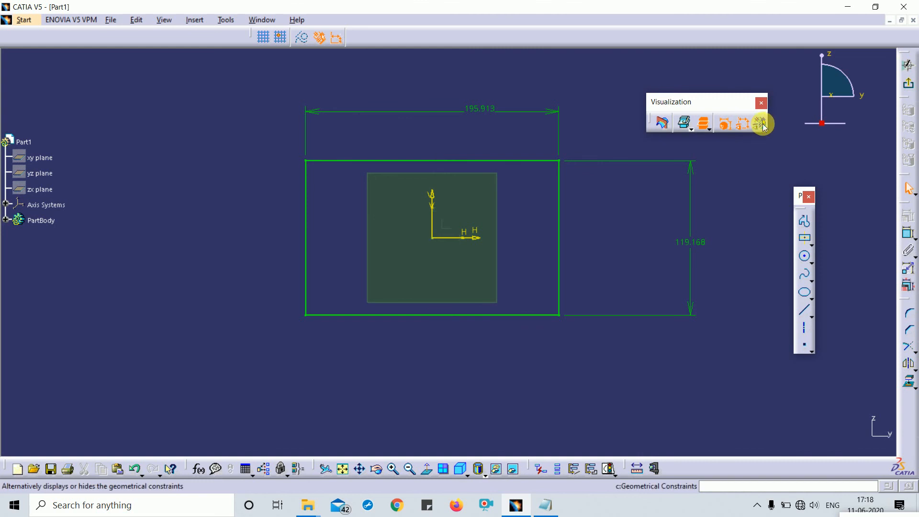
pyautogui.click(761, 124)
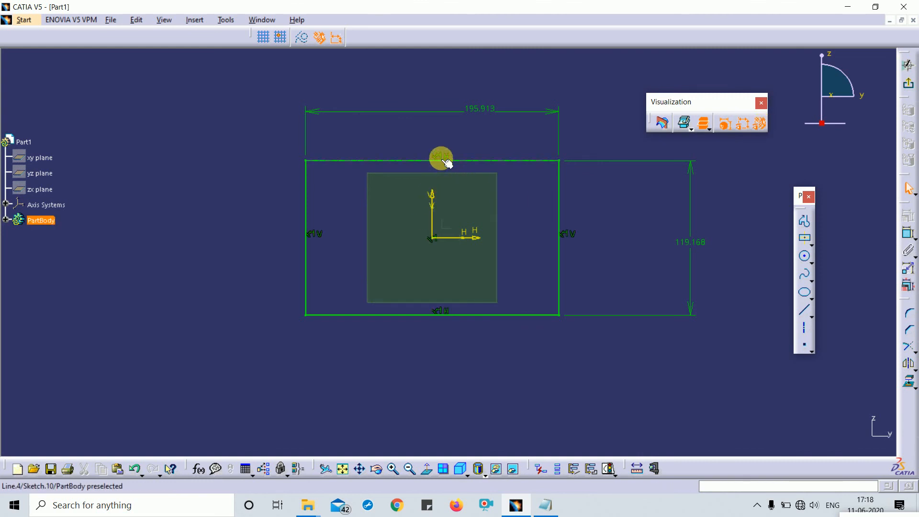
pyautogui.moveTo(596, 245); pyautogui.dragTo(598, 166, button='middle')
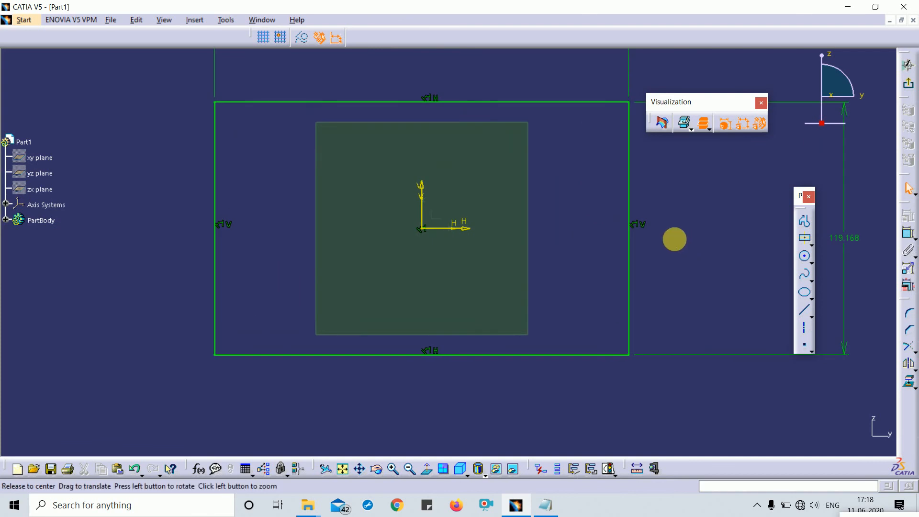
pyautogui.moveTo(674, 239)
pyautogui.mouseDown(button='middle')
pyautogui.moveTo(546, 203)
pyautogui.moveTo(550, 185)
pyautogui.mouseUp(button='middle')
pyautogui.click(761, 124)
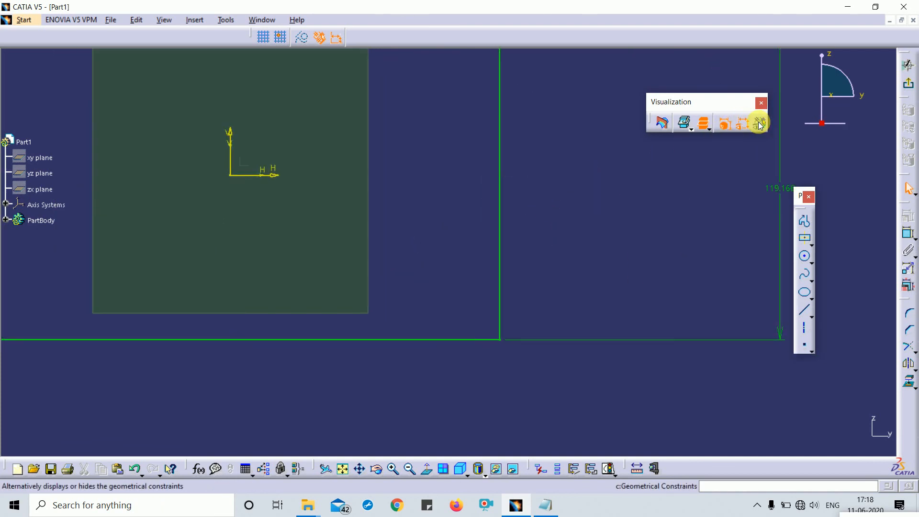
pyautogui.click(761, 124)
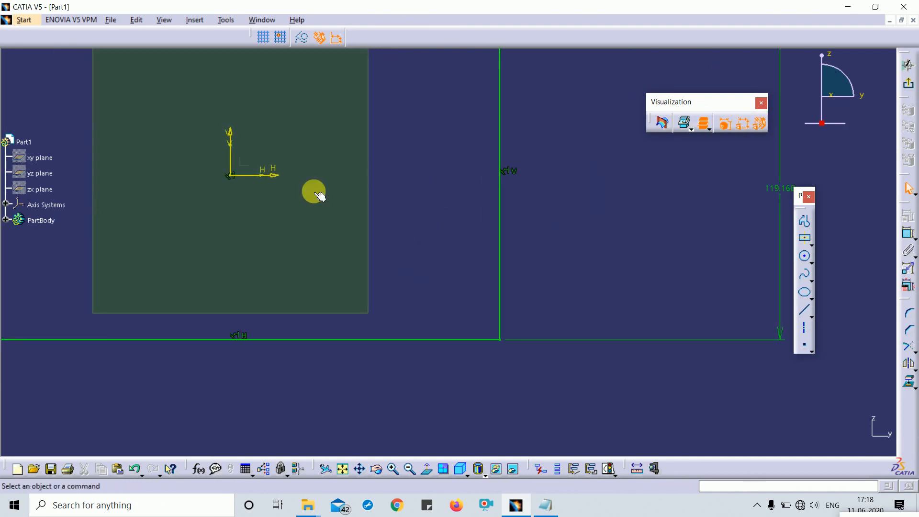
pyautogui.moveTo(453, 199); pyautogui.dragTo(460, 217, button='middle')
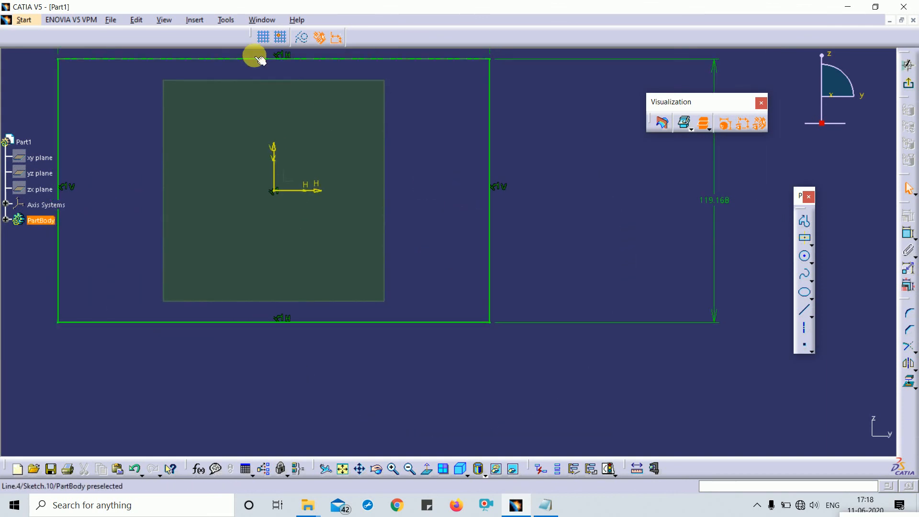
pyautogui.click(761, 122)
pyautogui.click(762, 122)
pyautogui.moveTo(595, 182); pyautogui.dragTo(617, 261, button='middle')
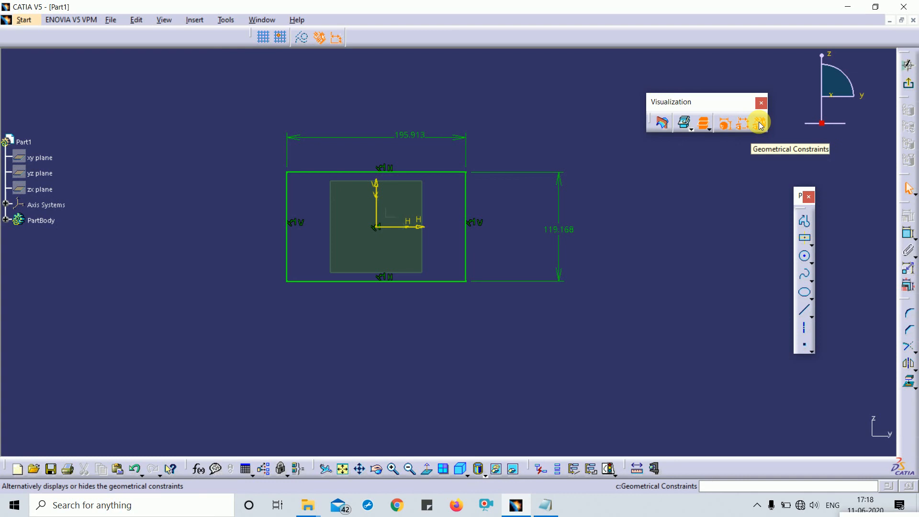
pyautogui.click(225, 102)
pyautogui.moveTo(585, 147); pyautogui.dragTo(587, 165, button='middle')
pyautogui.moveTo(502, 150); pyautogui.dragTo(563, 168, button='middle')
pyautogui.moveTo(374, 131)
pyautogui.mouseDown()
pyautogui.moveTo(522, 327)
pyautogui.moveTo(600, 371)
pyautogui.mouseUp()
pyautogui.click(670, 300)
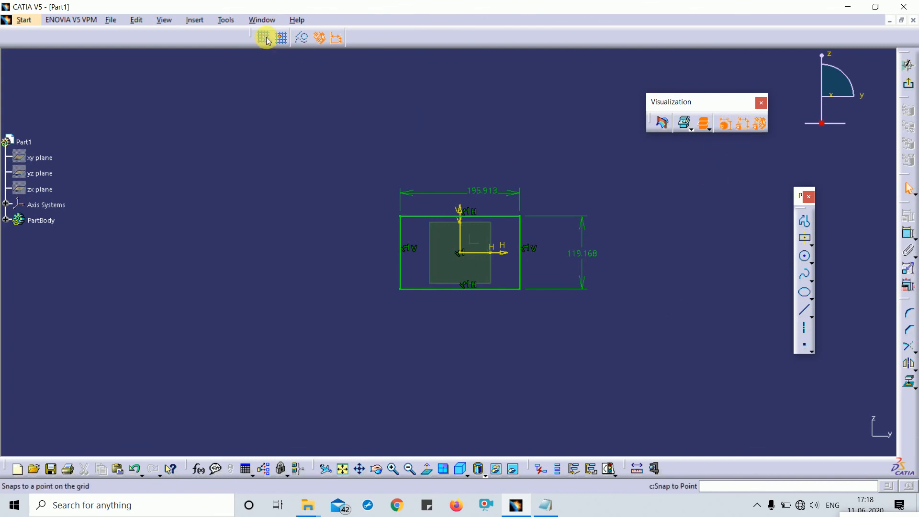
# Step: Undock the Sketch tools toolbar and close it
pyautogui.moveTo(250, 35); pyautogui.dragTo(263, 106)
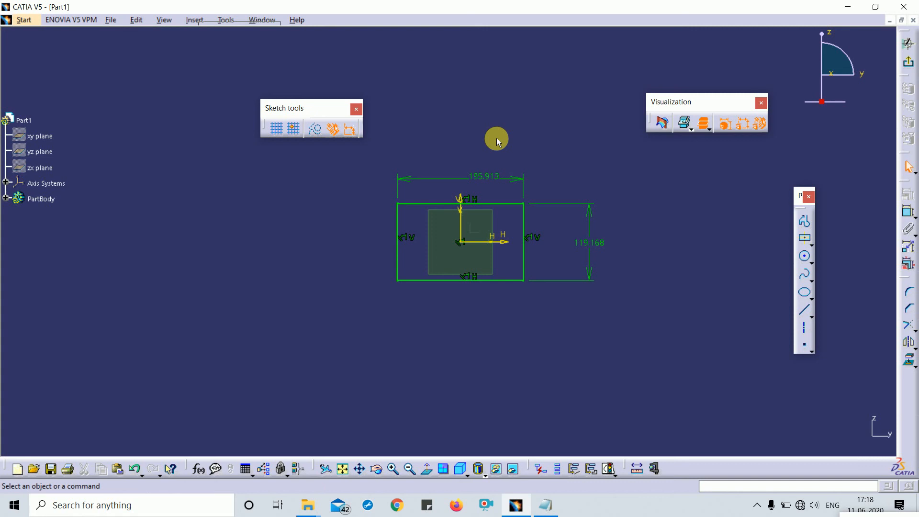
pyautogui.click(355, 110)
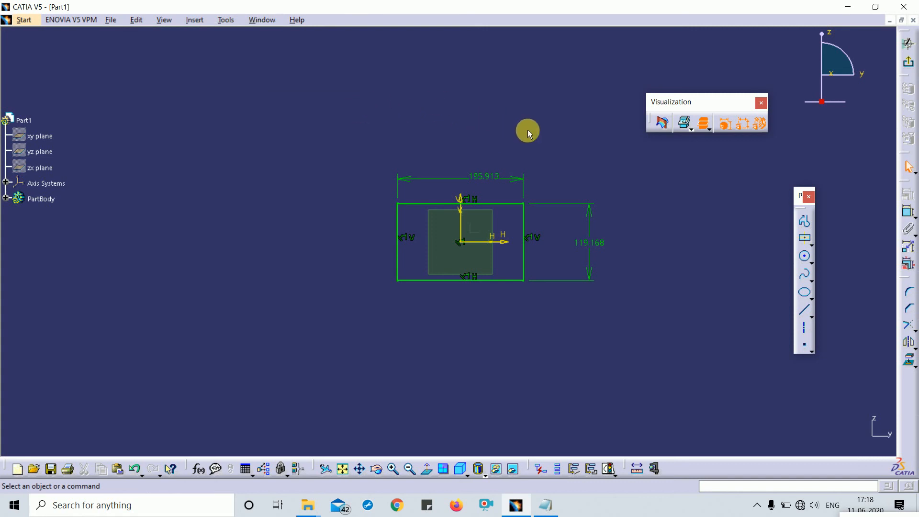